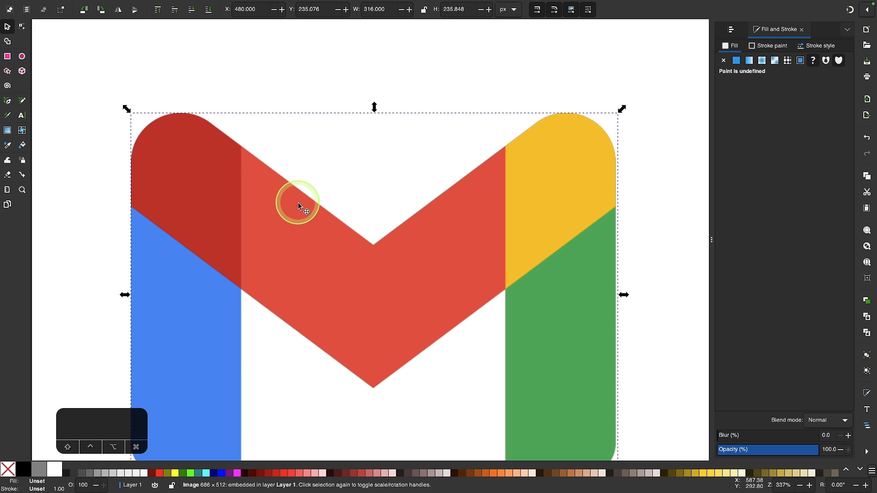
# Step: Examine the edges of the imported logo image up close and its overall shape on the page
pyautogui.keyDown('ctrl'); pyautogui.scroll(2, 343, 204); pyautogui.keyUp('ctrl')
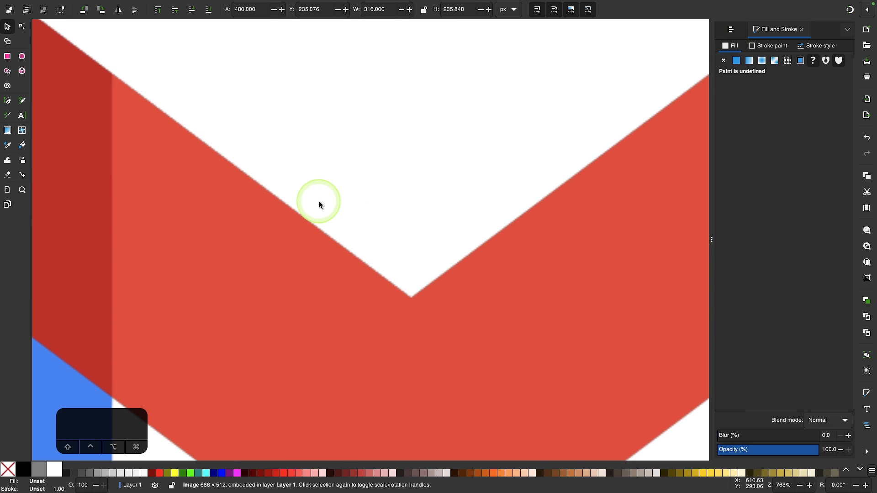
pyautogui.keyDown('ctrl'); pyautogui.scroll(3, 287, 204); pyautogui.keyUp('ctrl')
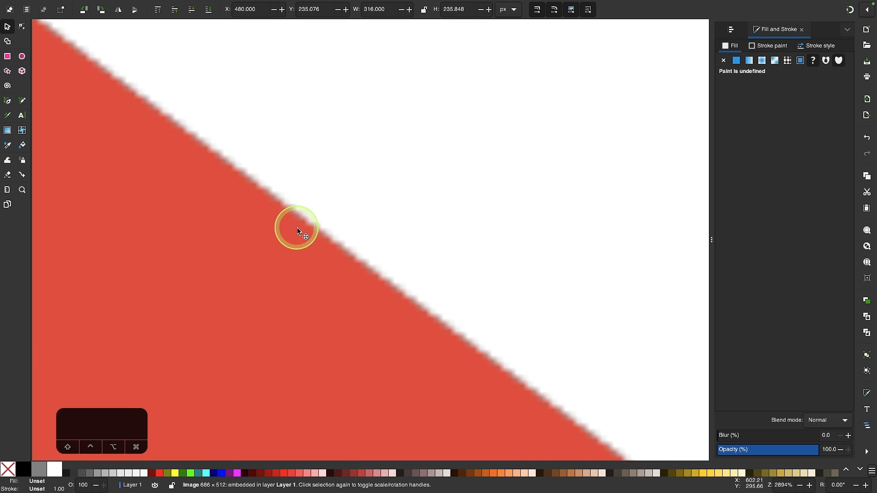
pyautogui.keyDown('ctrl'); pyautogui.scroll(-6, 307, 235); pyautogui.keyUp('ctrl')
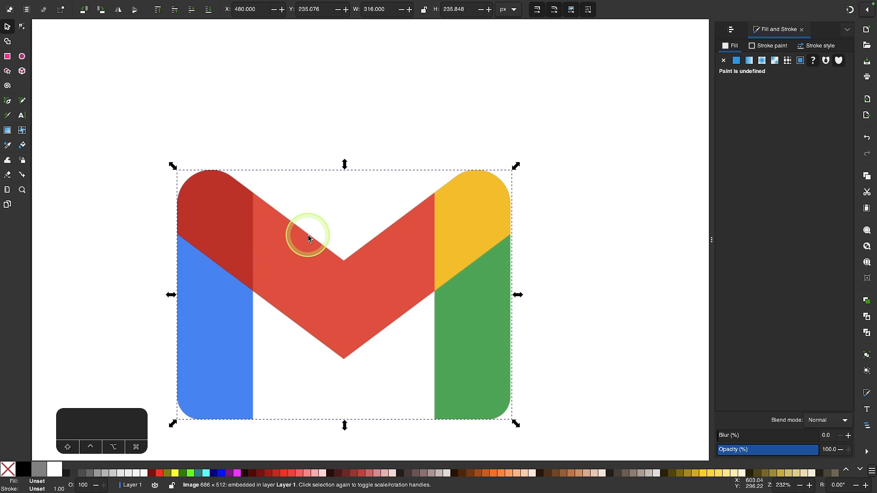
pyautogui.scroll(-1, 307, 235)
pyautogui.keyDown('ctrl'); pyautogui.scroll(-2, 308, 234); pyautogui.keyUp('ctrl')
pyautogui.keyDown('ctrl'); pyautogui.scroll(-2, 325, 255); pyautogui.keyUp('ctrl')
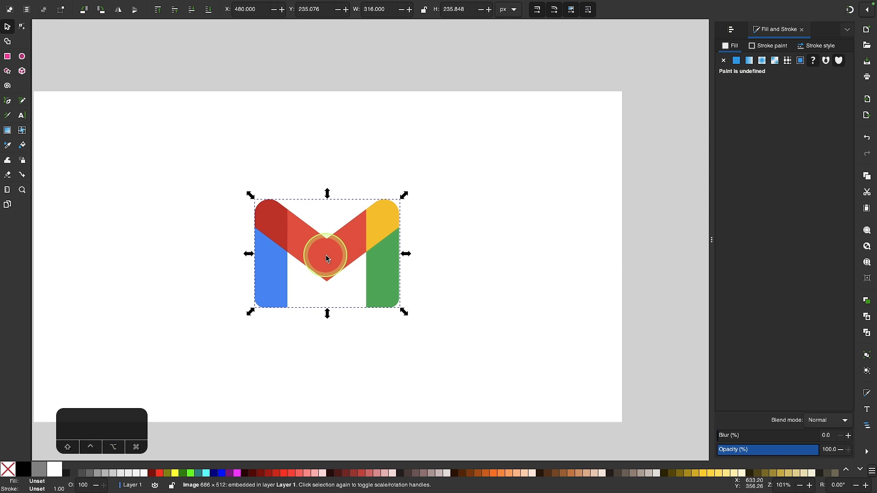
pyautogui.click(334, 376)
pyautogui.keyDown('ctrl'); pyautogui.scroll(1, 330, 262); pyautogui.keyUp('ctrl')
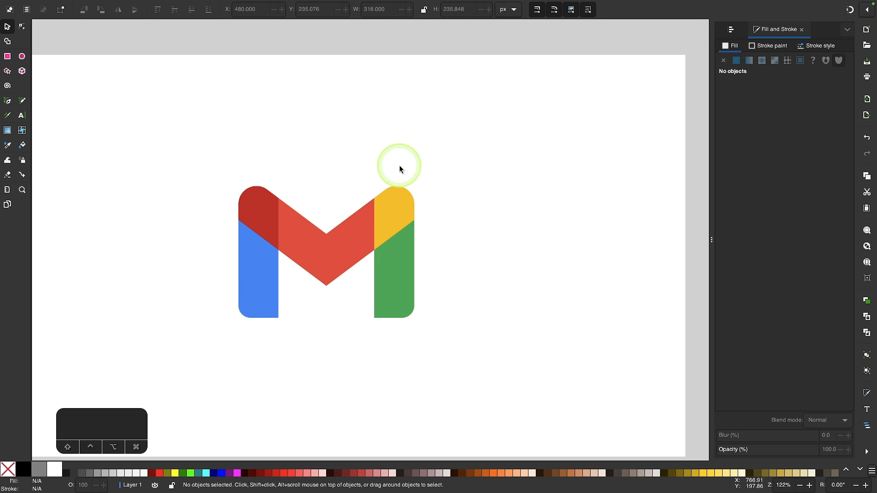
pyautogui.keyDown('ctrl'); pyautogui.scroll(2, 335, 277); pyautogui.keyUp('ctrl')
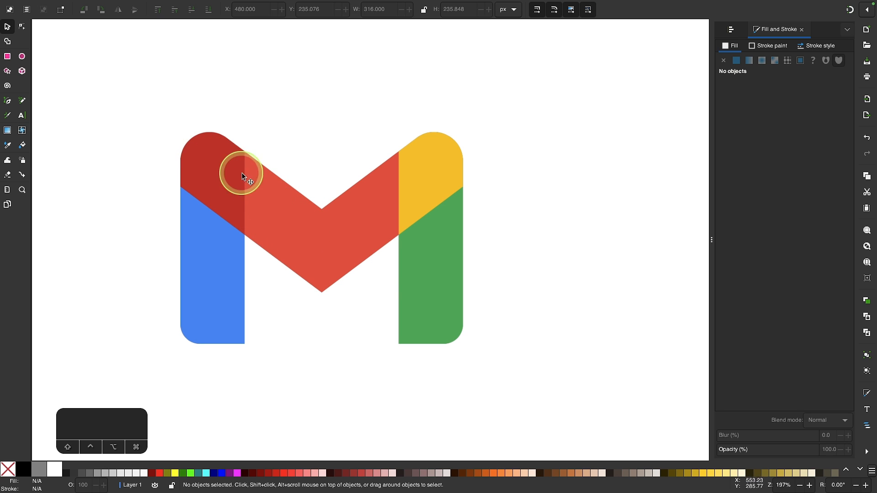
# Step: Lower the opacity of the logo image to about 54% and deselect it
pyautogui.click(299, 230)
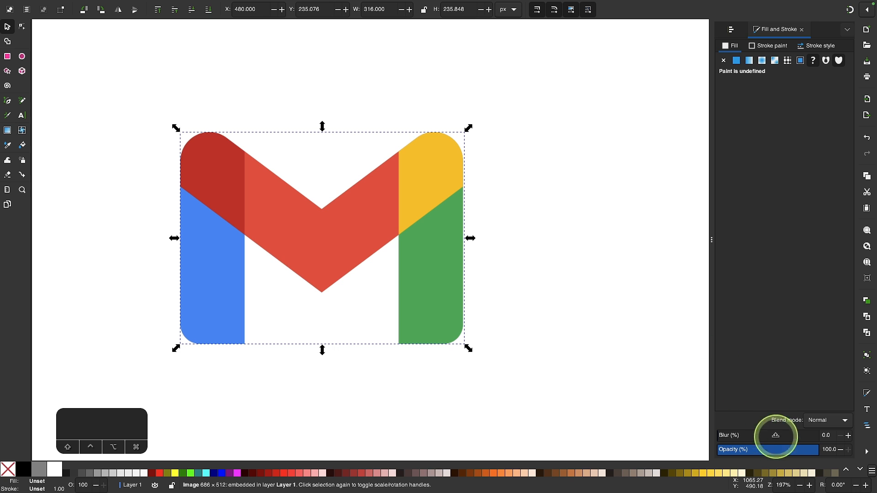
pyautogui.click(772, 450)
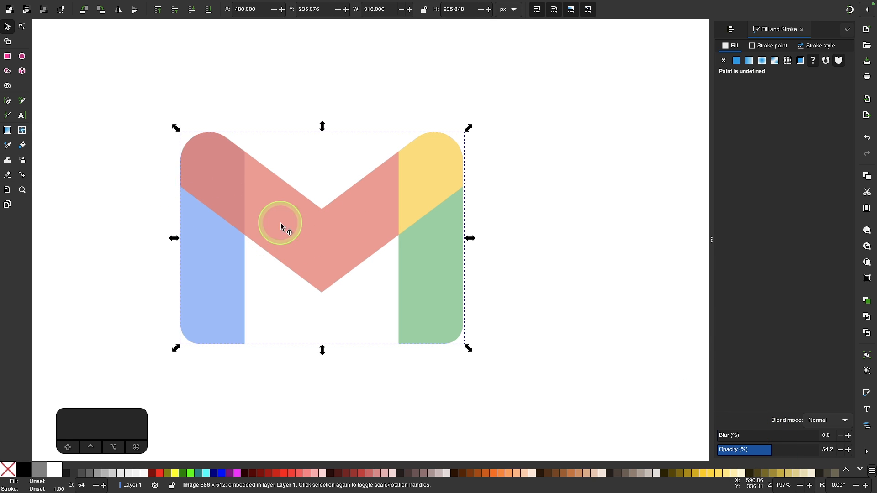
pyautogui.press('Escape')
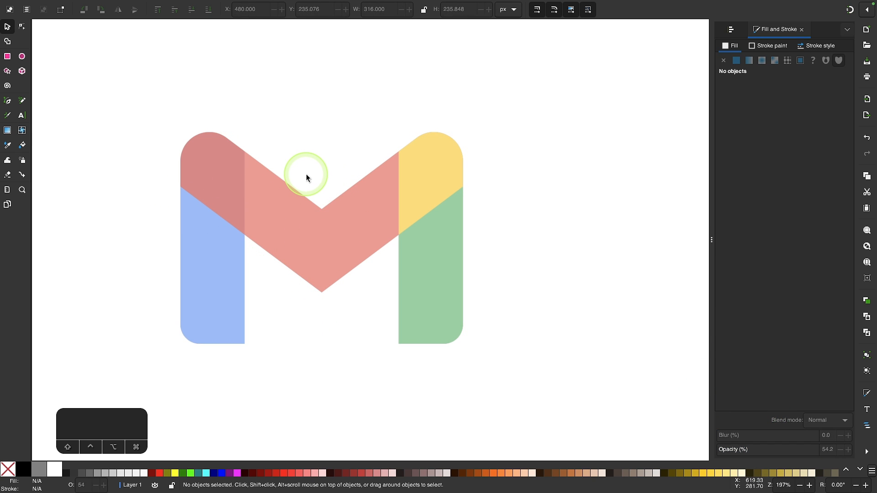
# Step: Measure the angle of the upper edge of the M's left diagonal with the Measure tool, fine-tuning the start point
pyautogui.scroll(5, 306, 178)
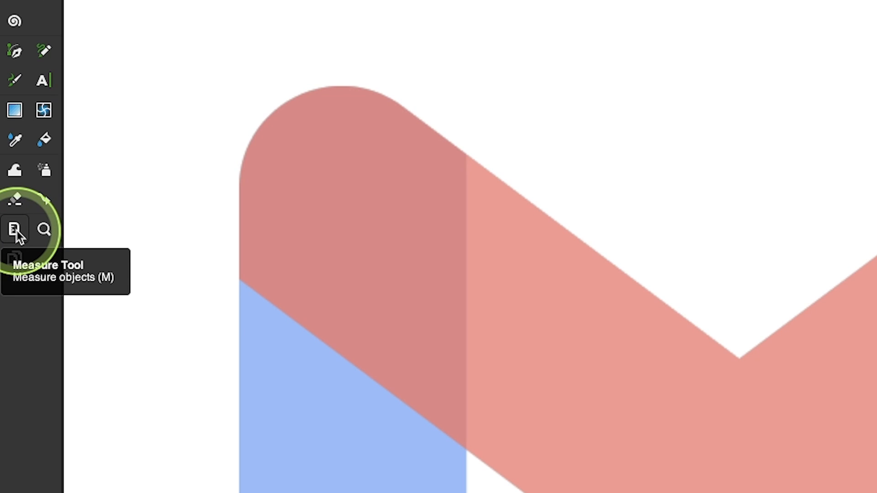
pyautogui.click(15, 230)
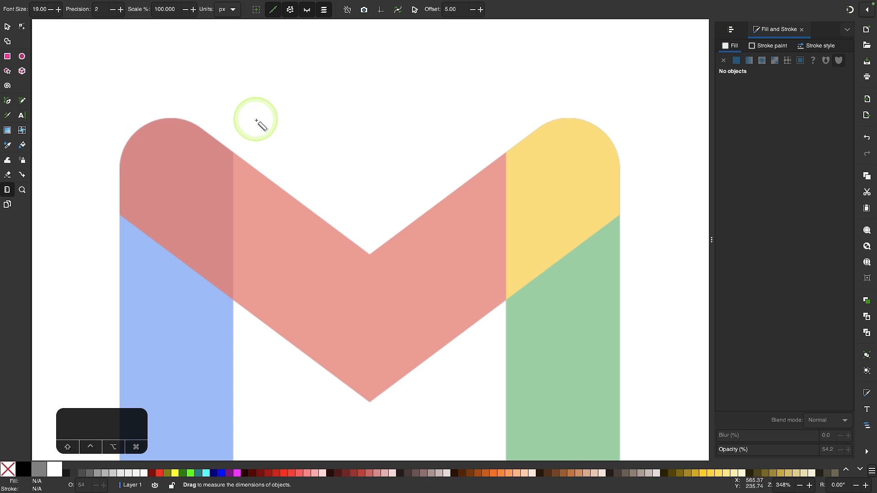
pyautogui.scroll(1, 212, 121)
pyautogui.scroll(-1, 212, 121)
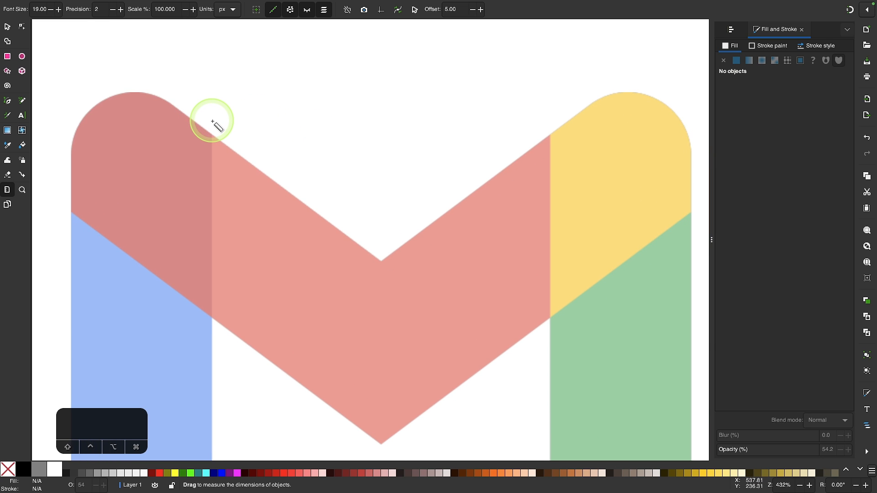
pyautogui.moveTo(166, 101)
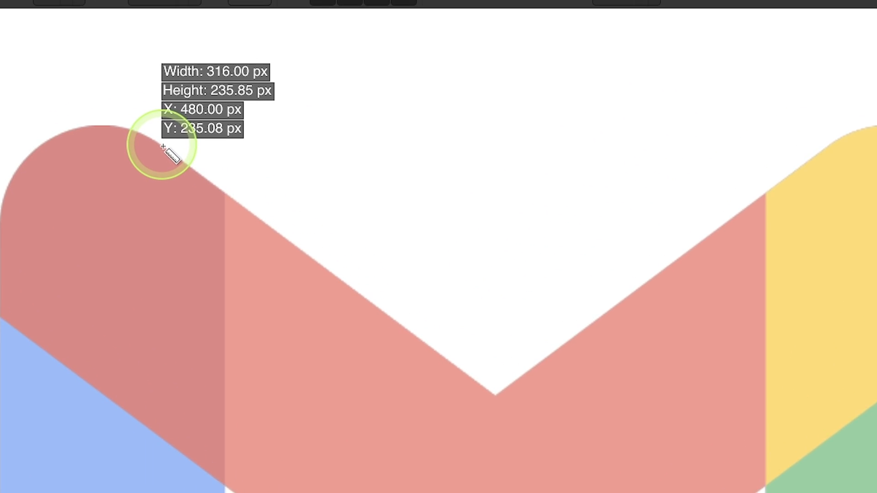
pyautogui.moveTo(168, 124); pyautogui.dragTo(411, 301)
pyautogui.moveTo(482, 385); pyautogui.dragTo(497, 406)
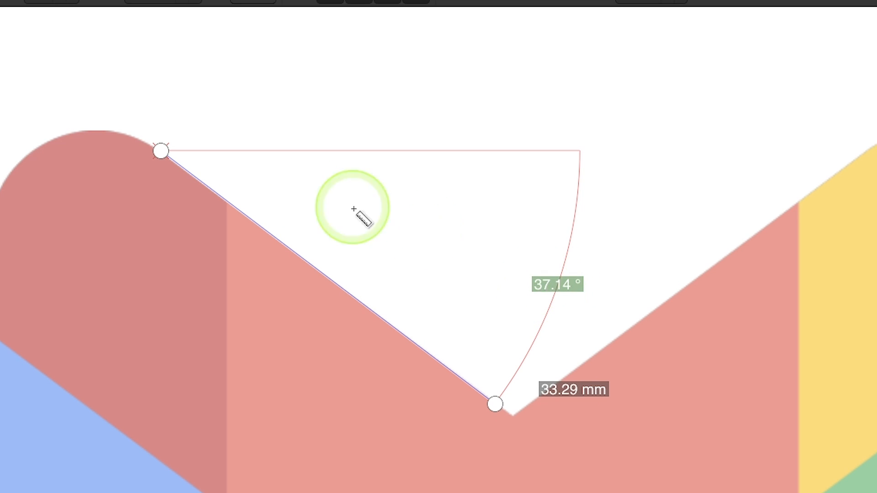
pyautogui.moveTo(161, 151); pyautogui.dragTo(165, 156)
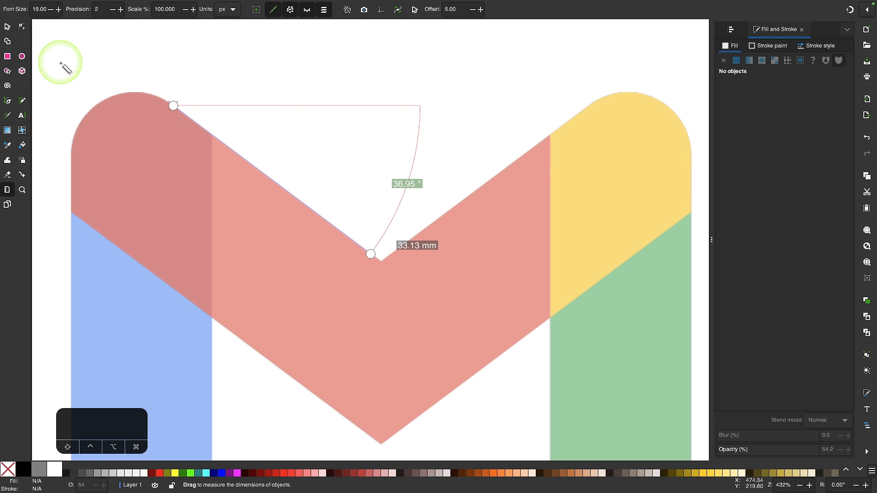
pyautogui.click(8, 27)
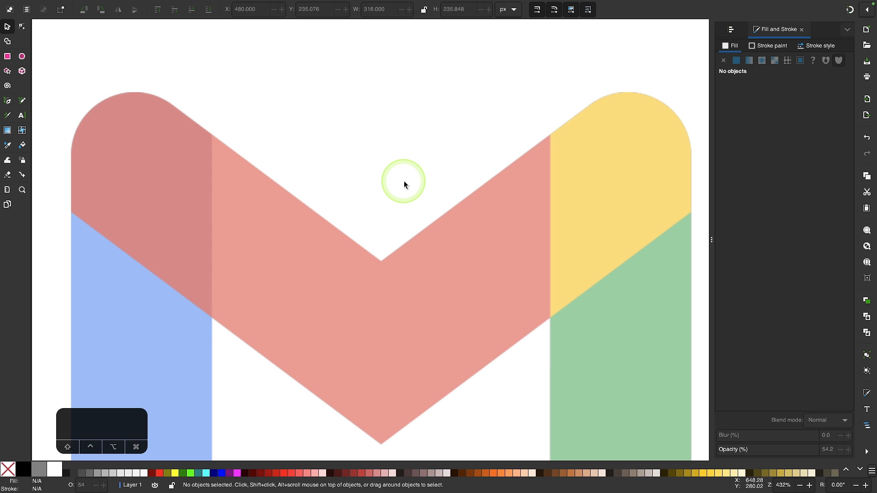
# Step: Show the rulers and place a horizontal guide near the logo's top edge, at about Y 237 px
pyautogui.press('super+r')
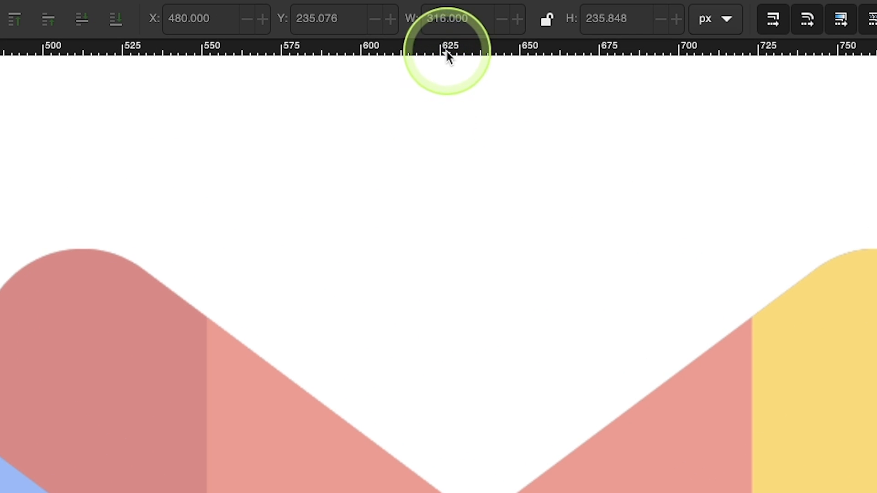
pyautogui.moveTo(374, 27); pyautogui.dragTo(374, 41)
pyautogui.moveTo(448, 86); pyautogui.dragTo(442, 256)
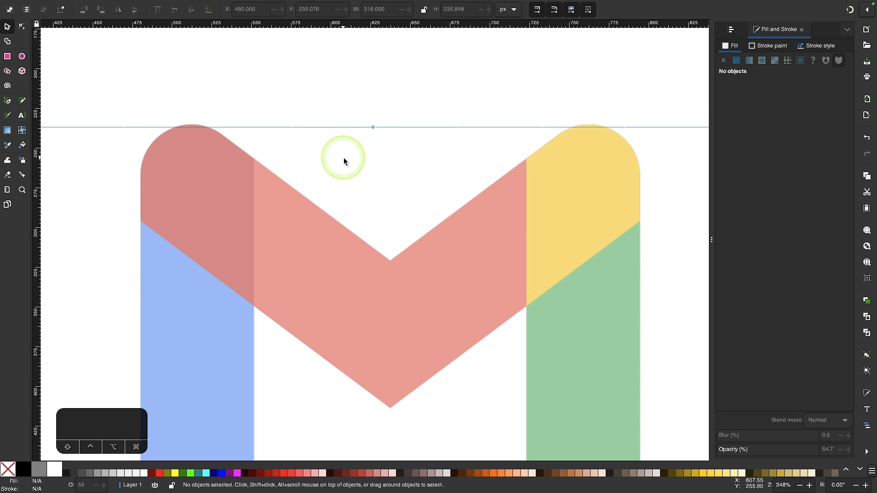
# Step: Set the guide's angle to 36.95° and move it onto the upper edge of the M's left diagonal
pyautogui.doubleClick(344, 127)
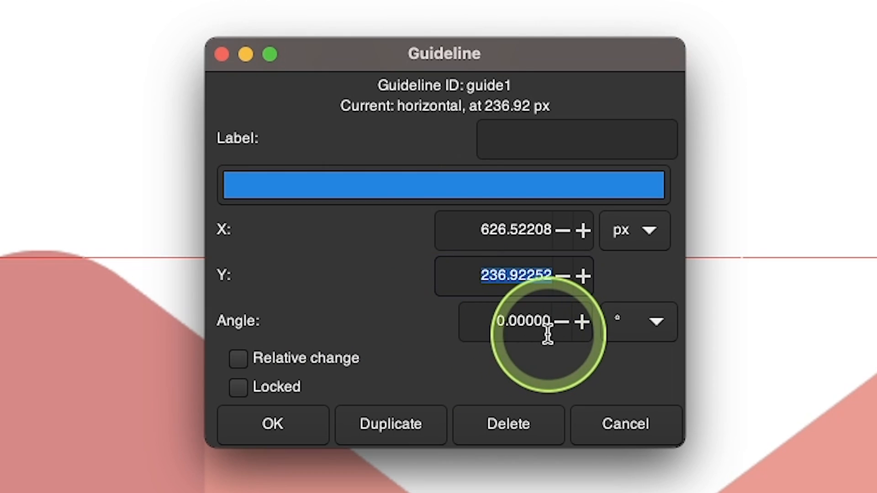
pyautogui.doubleClick(533, 322)
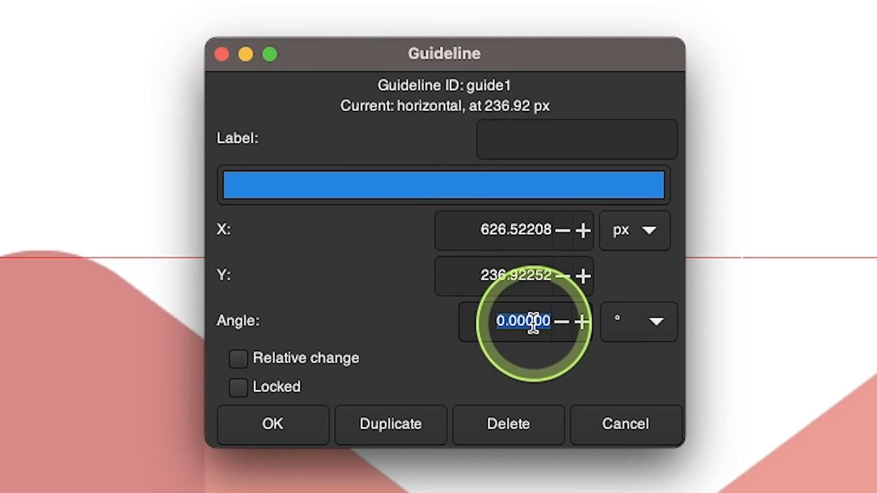
pyautogui.write('36.95')
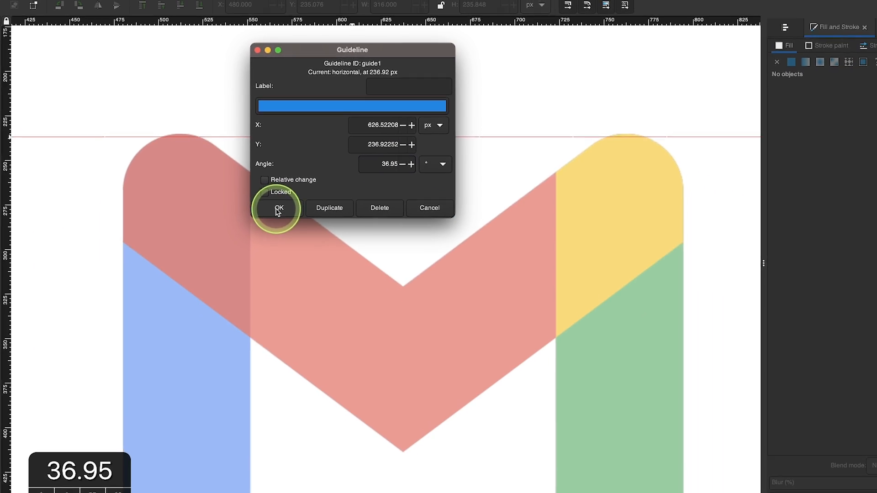
pyautogui.click(272, 424)
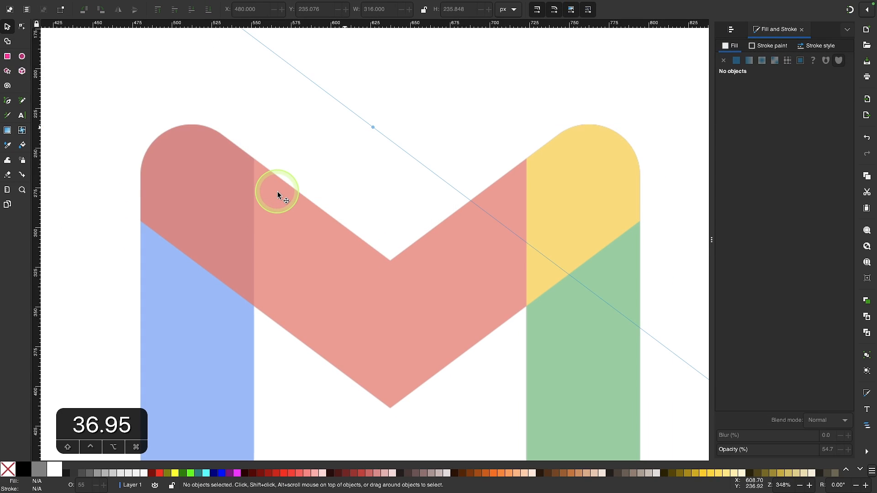
pyautogui.moveTo(372, 129); pyautogui.dragTo(424, 287)
pyautogui.click(215, 120)
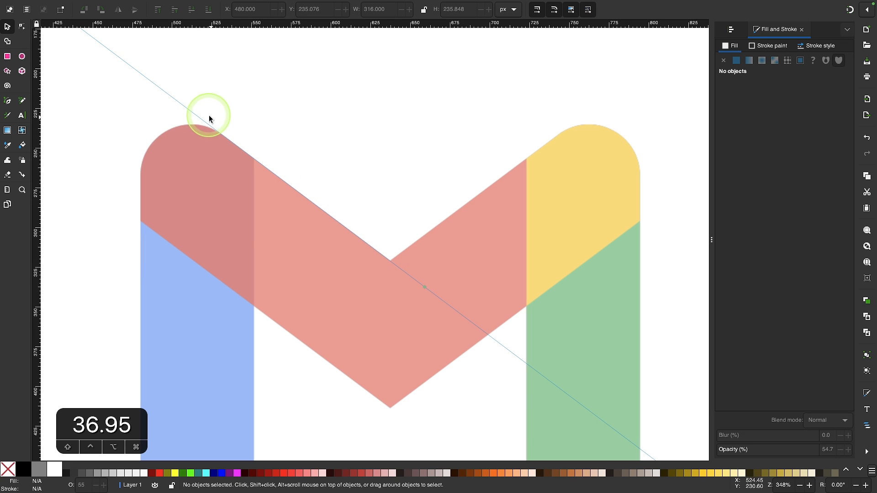
# Step: Duplicate the angled guide and align the copy with the lower edge of the M's left diagonal, ending at the bottom vertex
pyautogui.doubleClick(187, 110)
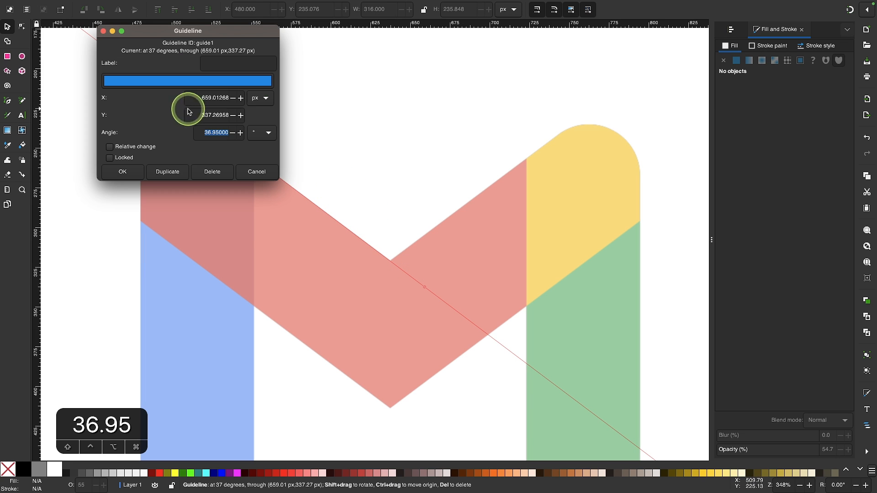
pyautogui.click(168, 171)
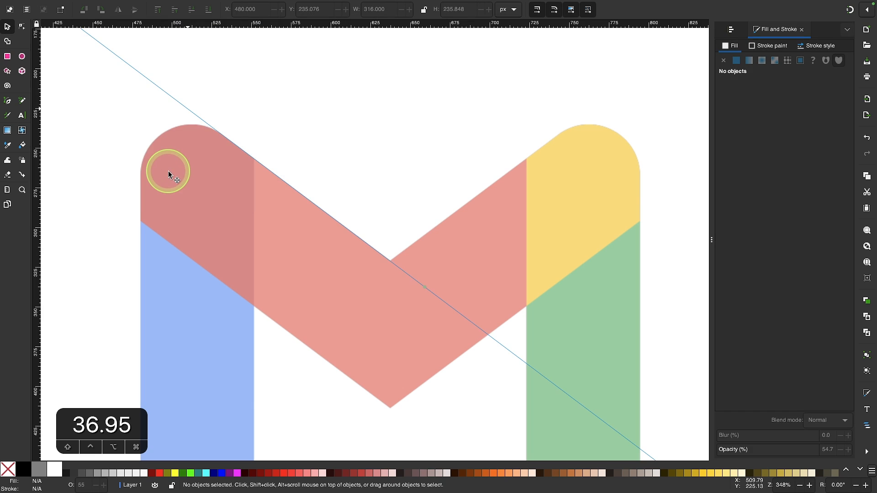
pyautogui.moveTo(201, 122)
pyautogui.mouseDown()
pyautogui.moveTo(368, 393)
pyautogui.moveTo(431, 438)
pyautogui.mouseUp()
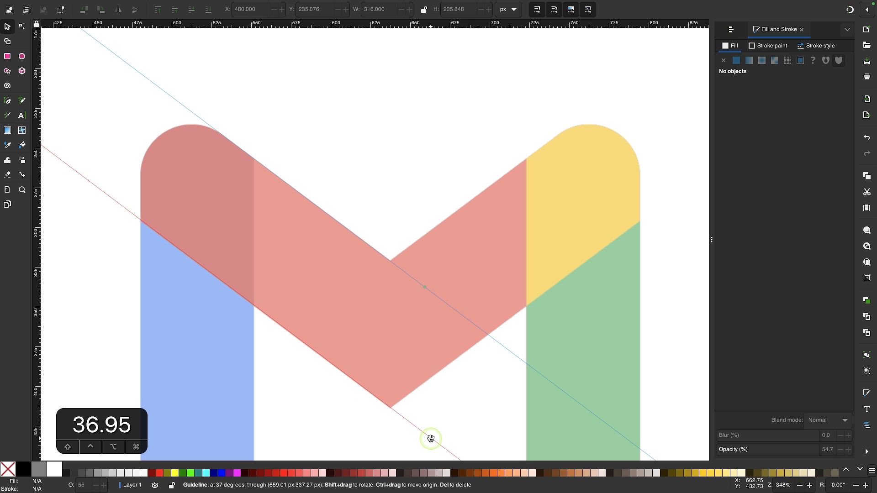
pyautogui.scroll(2, 380, 399)
pyautogui.scroll(2, 379, 399)
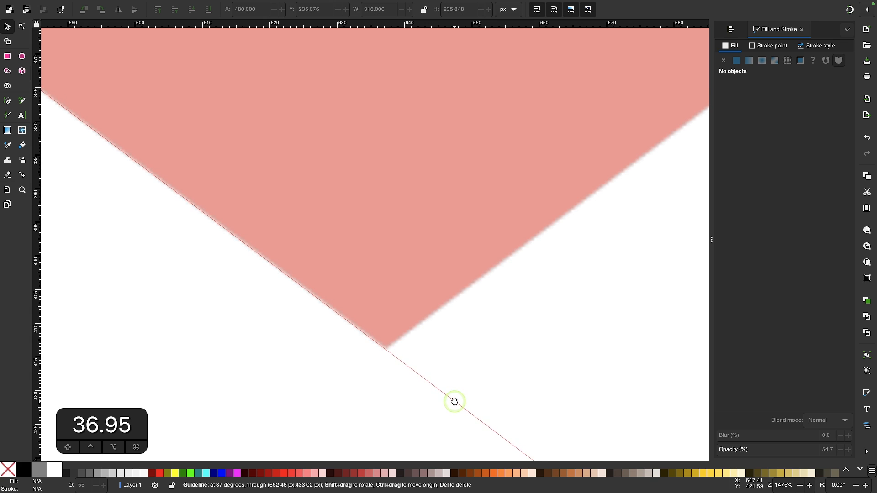
pyautogui.scroll(-3, 454, 400)
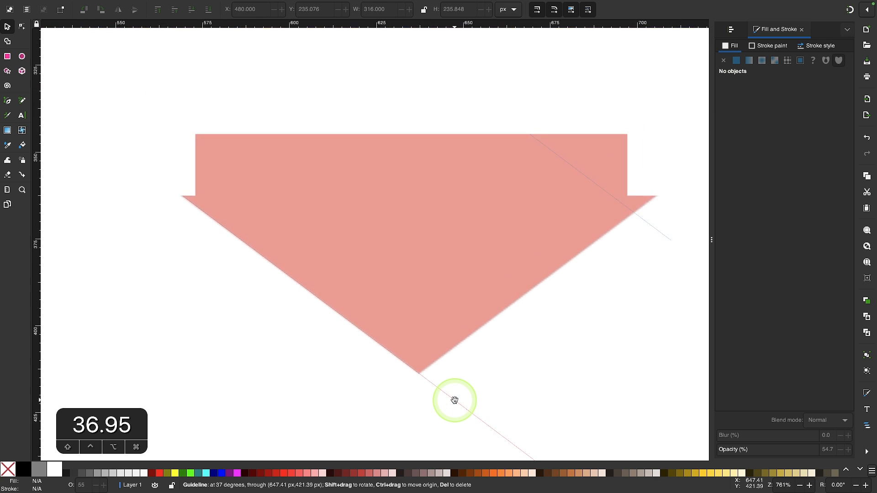
pyautogui.scroll(-3, 454, 401)
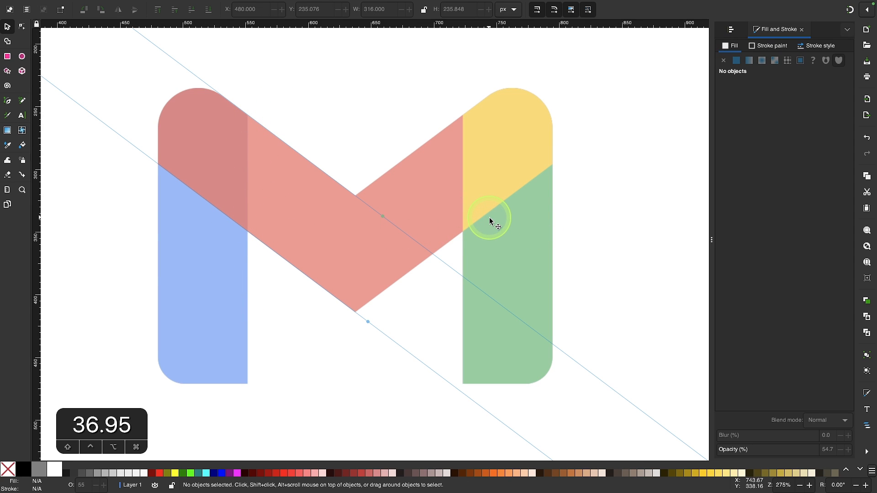
# Step: Activate the Pen tool in regular Bezier mode and enable snapping
pyautogui.scroll(1, 335, 196)
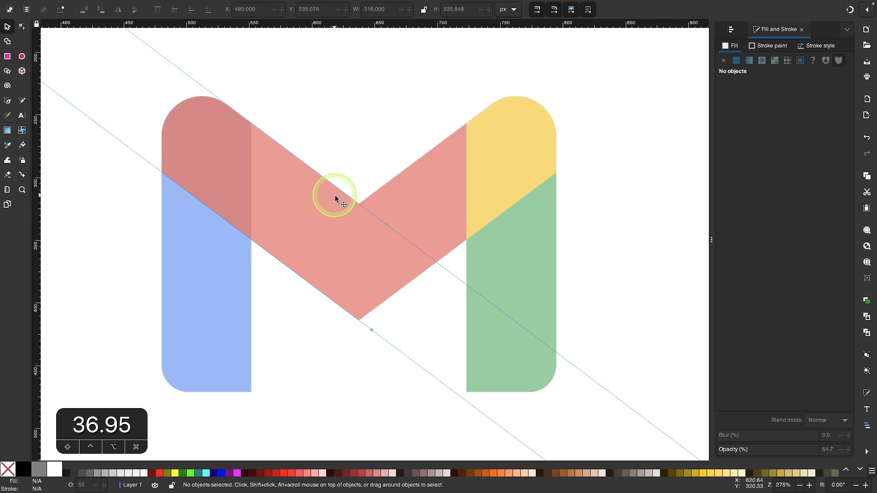
pyautogui.keyDown('ctrl'); pyautogui.scroll(1, 335, 196); pyautogui.keyUp('ctrl')
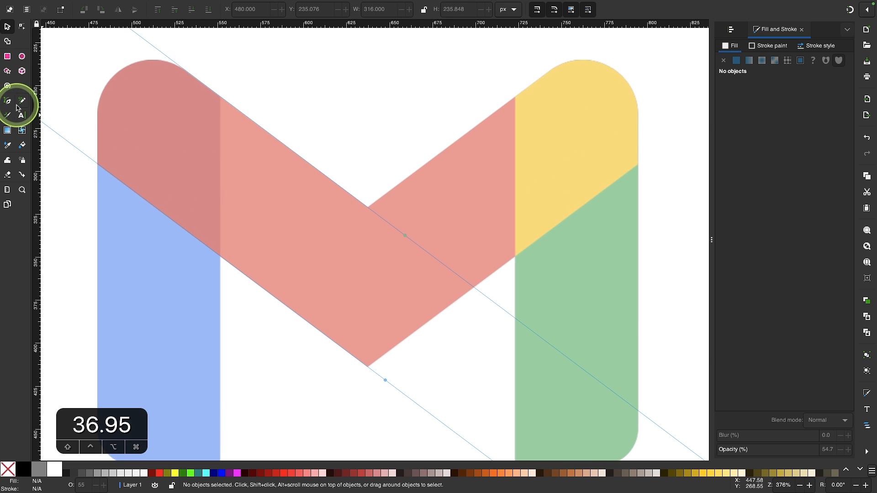
pyautogui.press('b')
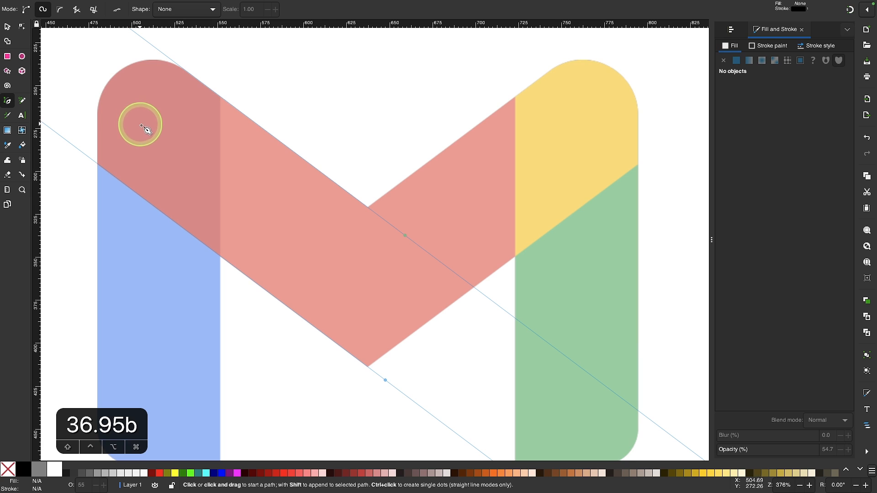
pyautogui.click(27, 11)
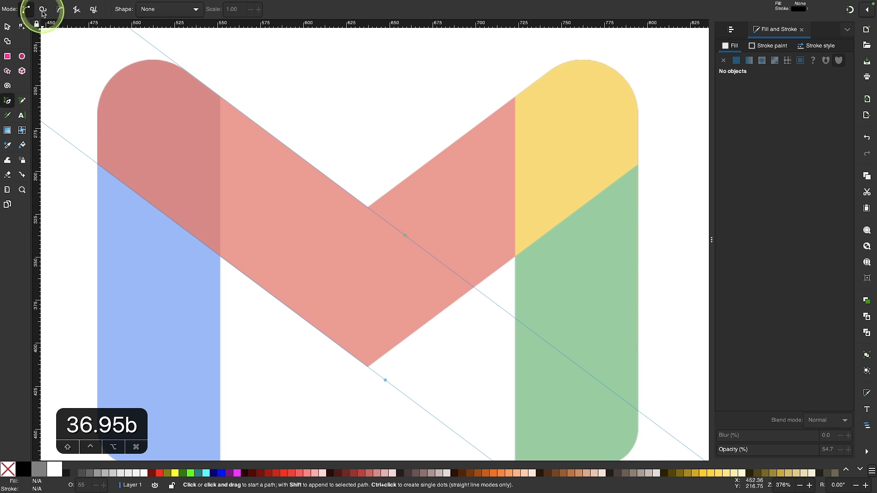
pyautogui.keyDown('ctrl'); pyautogui.scroll(1, 393, 379); pyautogui.keyUp('ctrl')
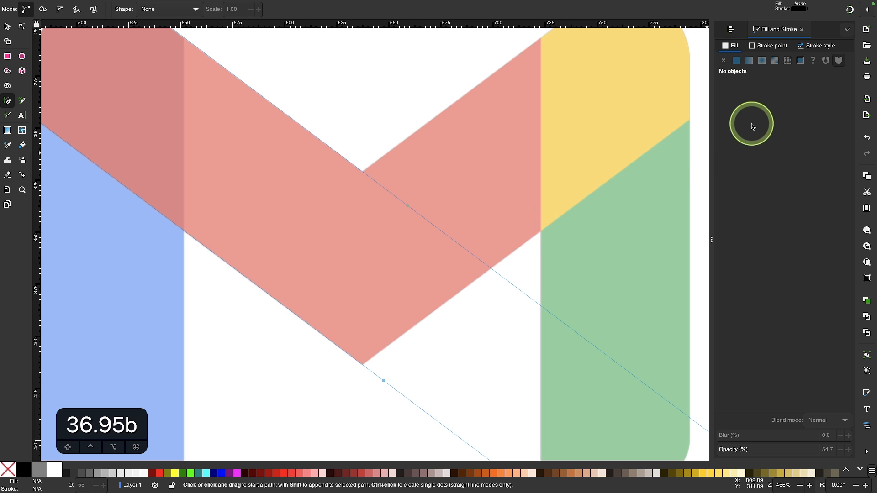
pyautogui.click(853, 13)
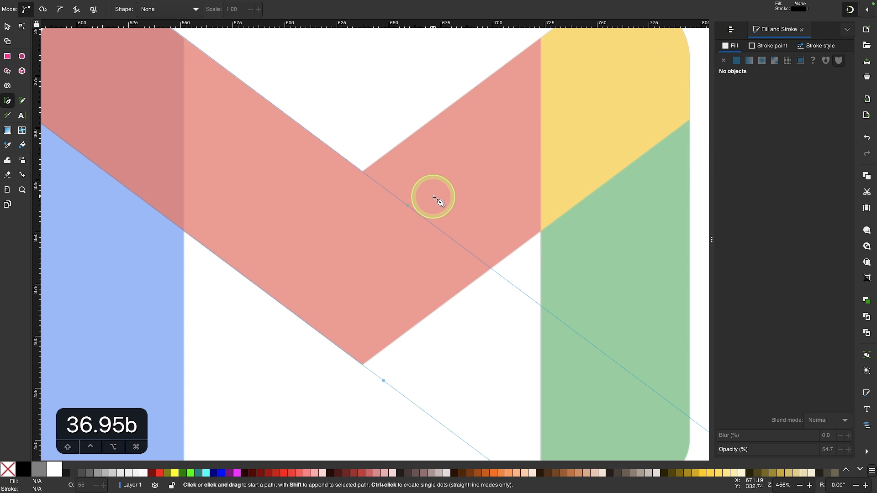
# Step: Draw a closed four-corner path over the M's left diagonal, extending along both guides past the upper-left end, and turn snapping off
pyautogui.click(363, 365)
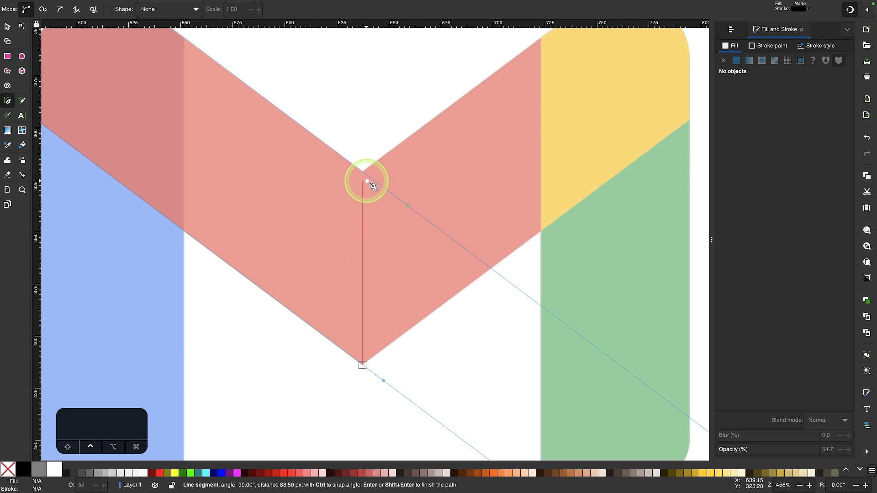
pyautogui.scroll(-3, 371, 179)
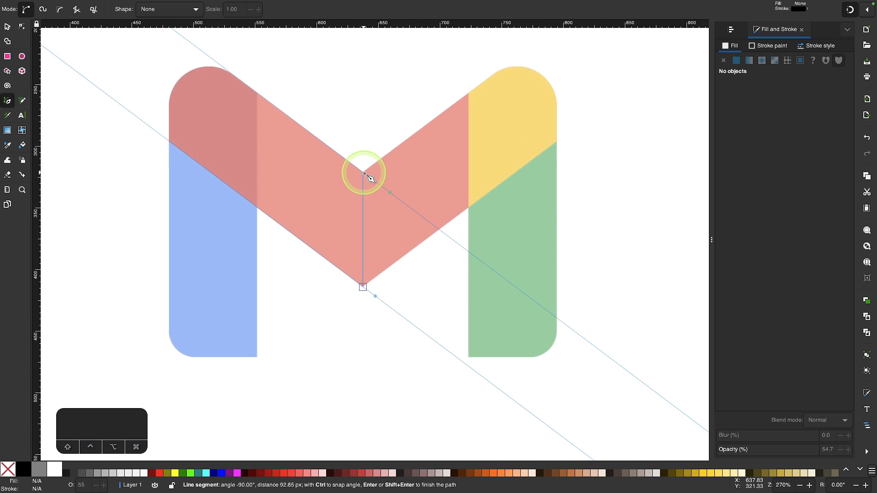
pyautogui.scroll(2, 365, 174)
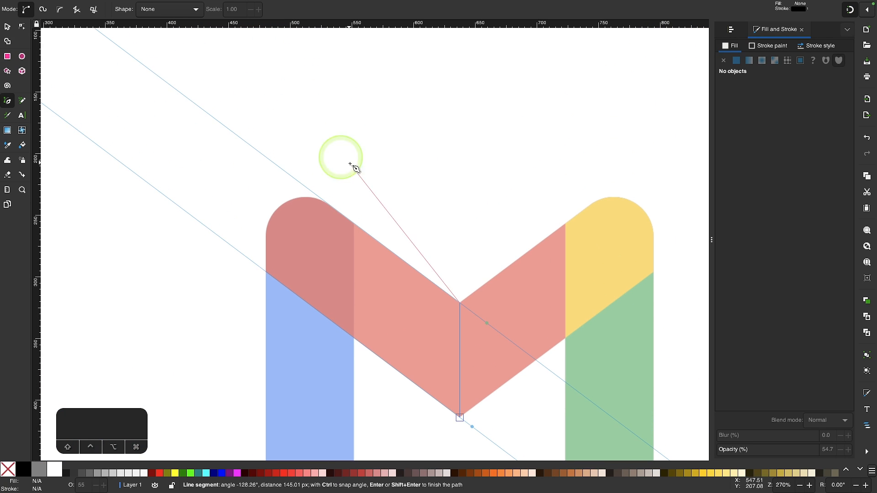
pyautogui.click(167, 84)
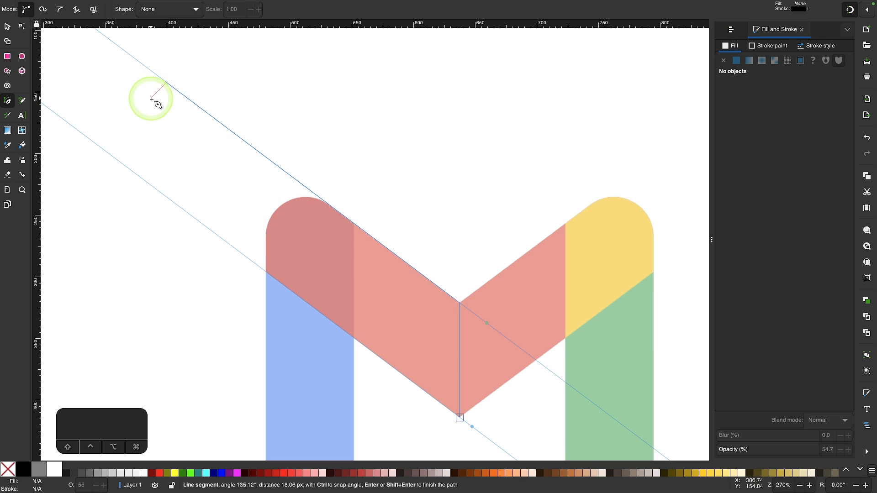
pyautogui.click(110, 153)
pyautogui.scroll(-1, 118, 157)
pyautogui.hscroll(1, 118, 157)
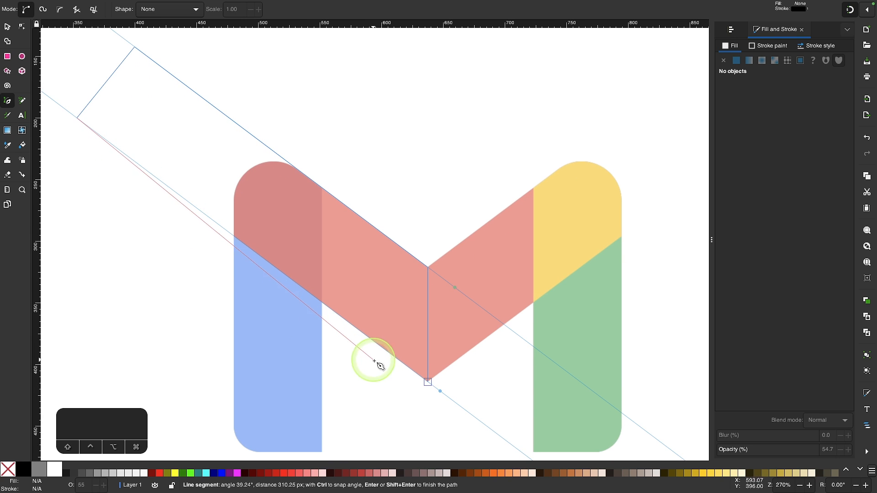
pyautogui.click(428, 383)
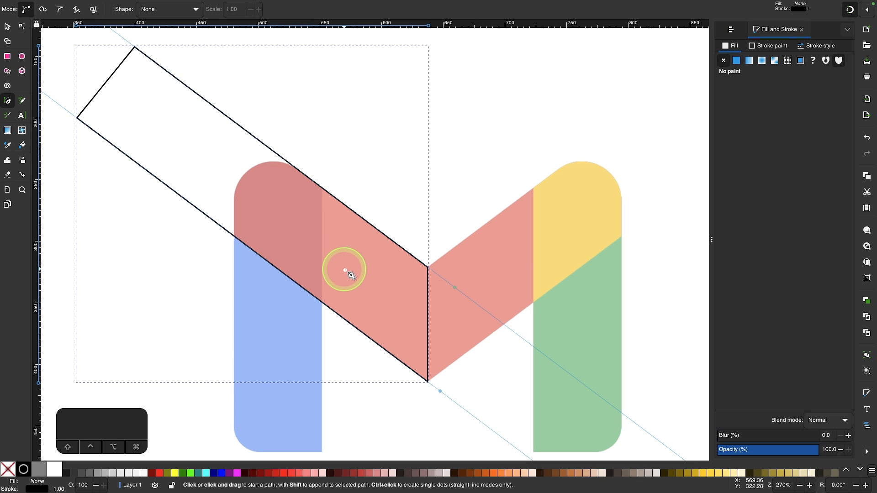
pyautogui.click(850, 9)
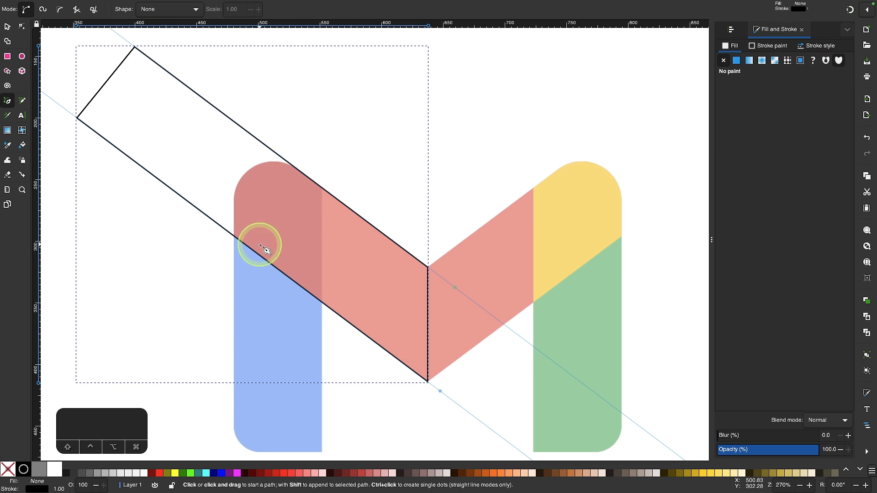
# Step: Fill the diagonal path with green 00ff00, remove its stroke and lower its opacity to about 44.9%
pyautogui.scroll(-1, 242, 257)
pyautogui.scroll(1, 242, 256)
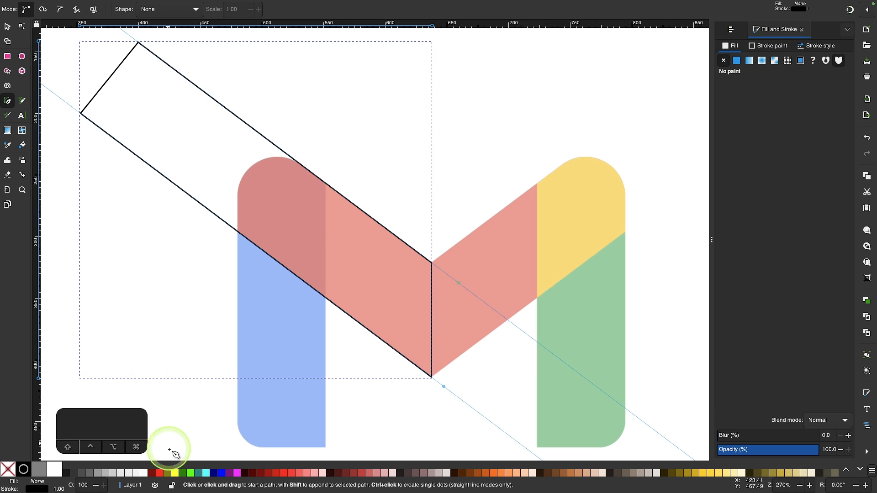
pyautogui.click(190, 473)
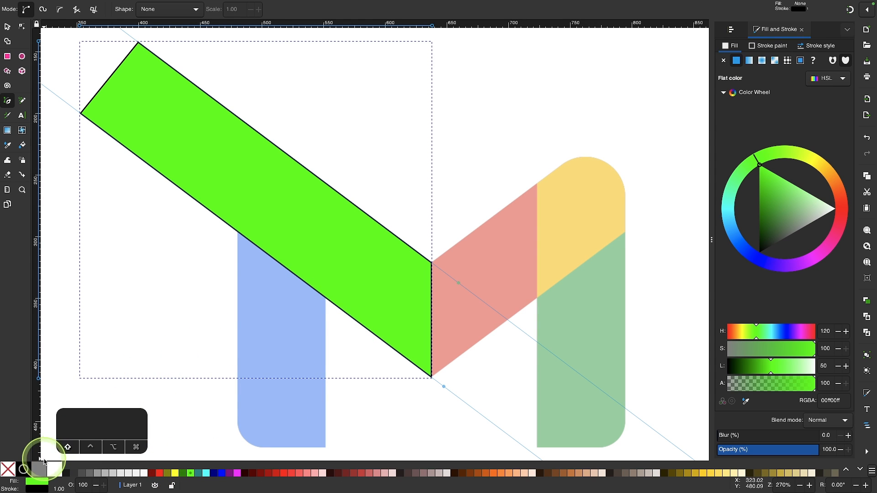
pyautogui.keyDown('shift'); pyautogui.click(8, 469); pyautogui.keyUp('shift')
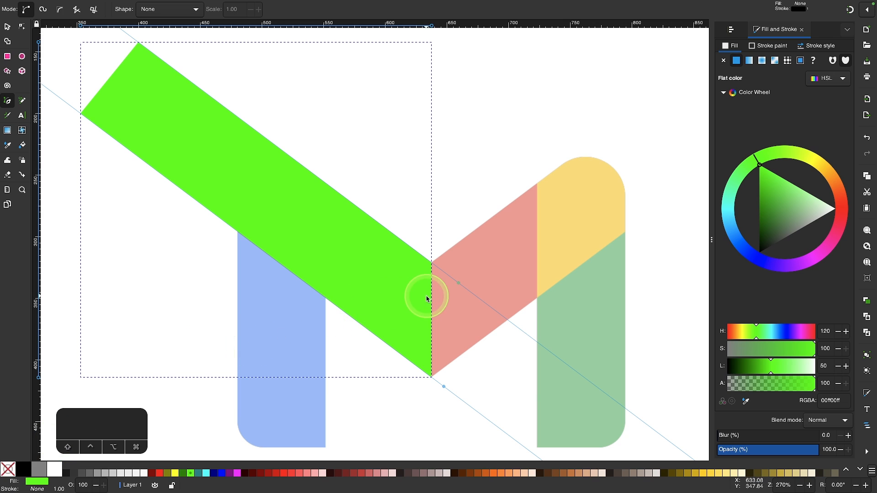
pyautogui.click(772, 448)
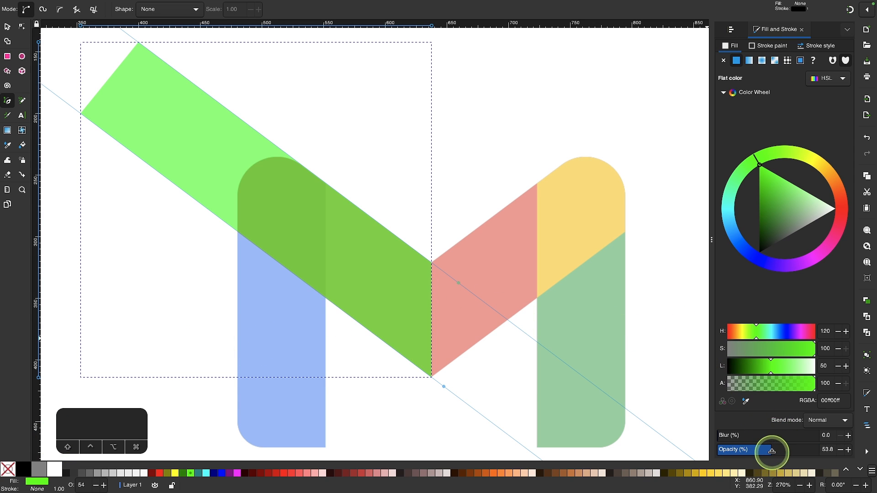
pyautogui.moveTo(778, 447); pyautogui.dragTo(761, 448)
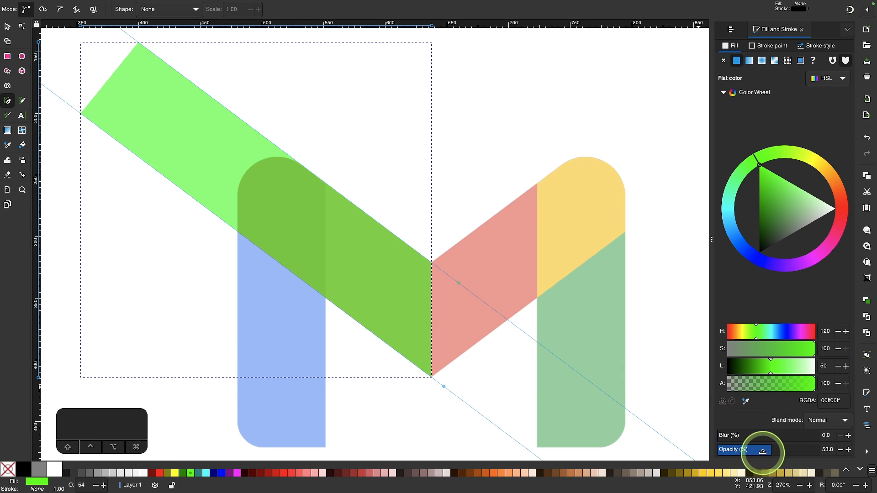
# Step: Draw a rectangle about 70 × 290 px over the M's left stem, extending above the logo, and fill it with red ff0000
pyautogui.scroll(-3, 290, 231)
pyautogui.hscroll(-3, 290, 231)
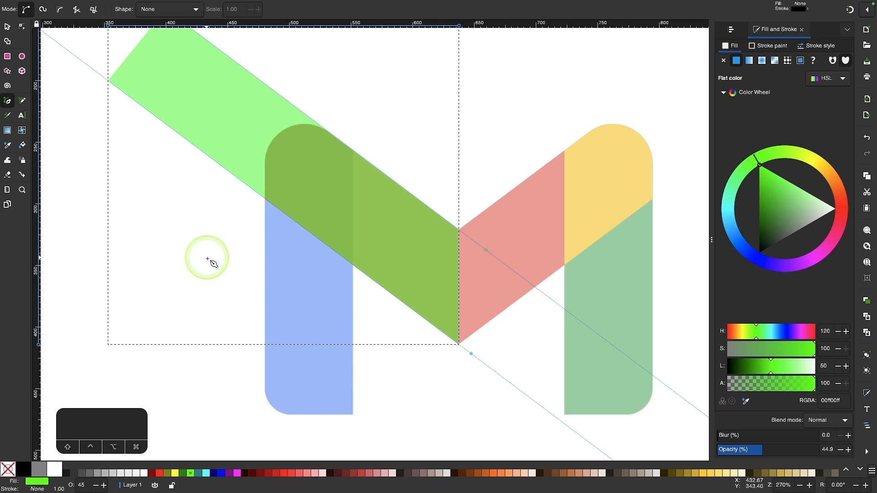
pyautogui.click(7, 56)
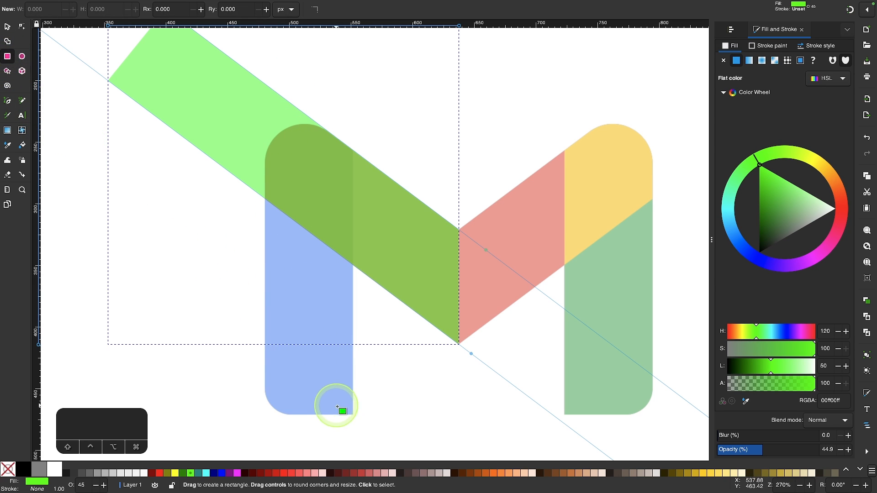
pyautogui.moveTo(353, 415); pyautogui.dragTo(266, 56)
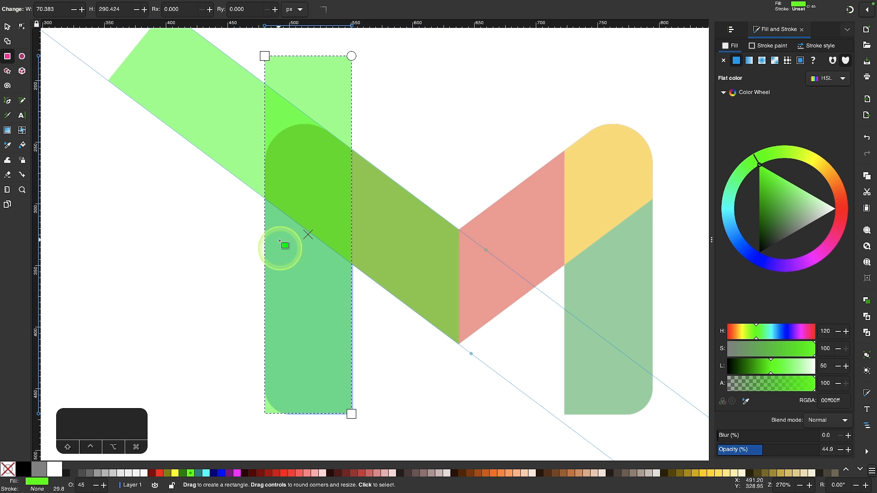
pyautogui.scroll(2, 329, 402)
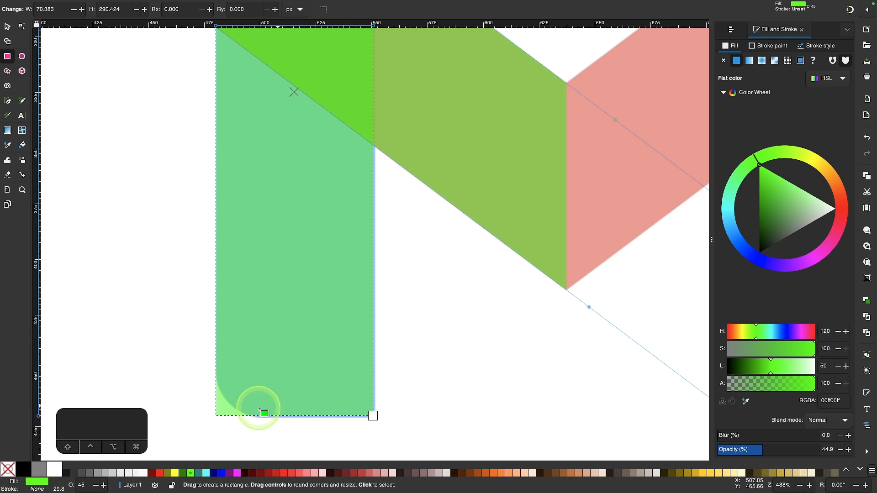
pyautogui.click(159, 475)
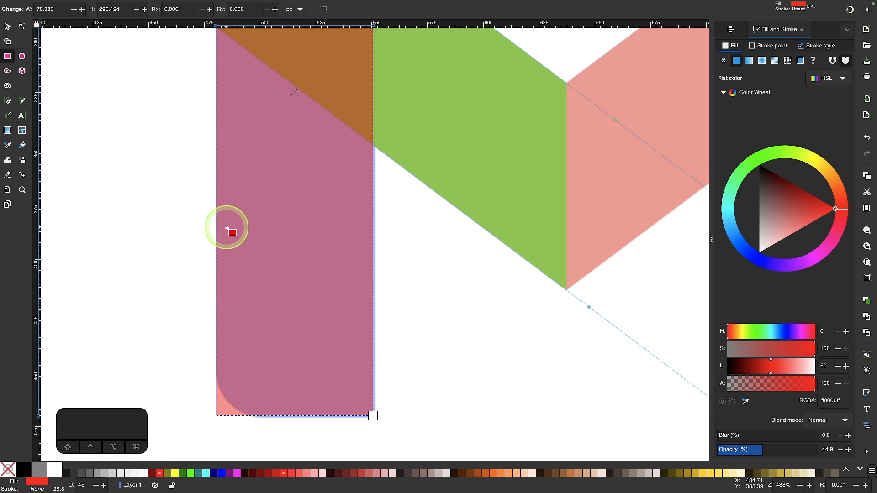
# Step: Stretch the red rectangle's bottom edge to the base of the left stem, for a height of about 291.3 px
pyautogui.click(8, 29)
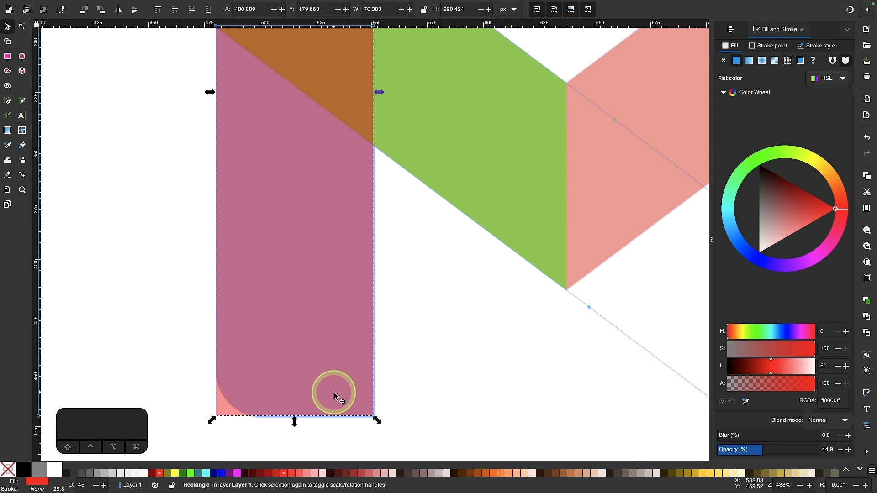
pyautogui.scroll(3, 332, 396)
pyautogui.scroll(1, 332, 396)
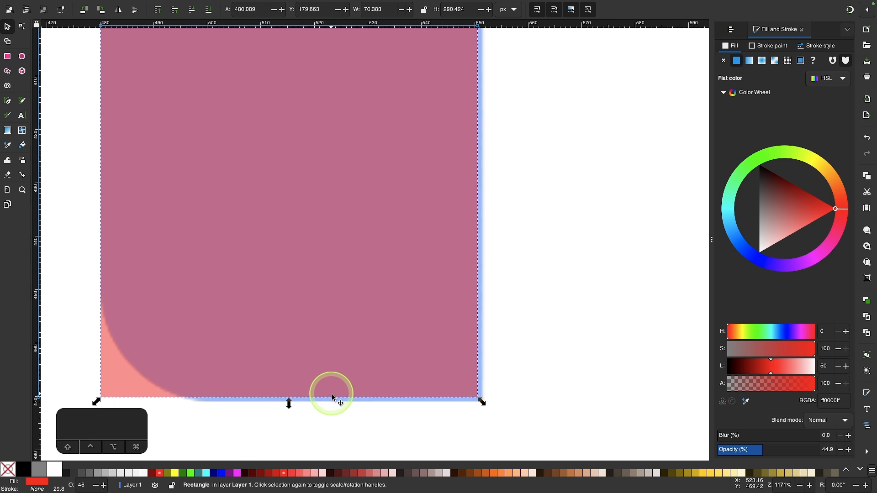
pyautogui.moveTo(289, 404); pyautogui.dragTo(292, 408)
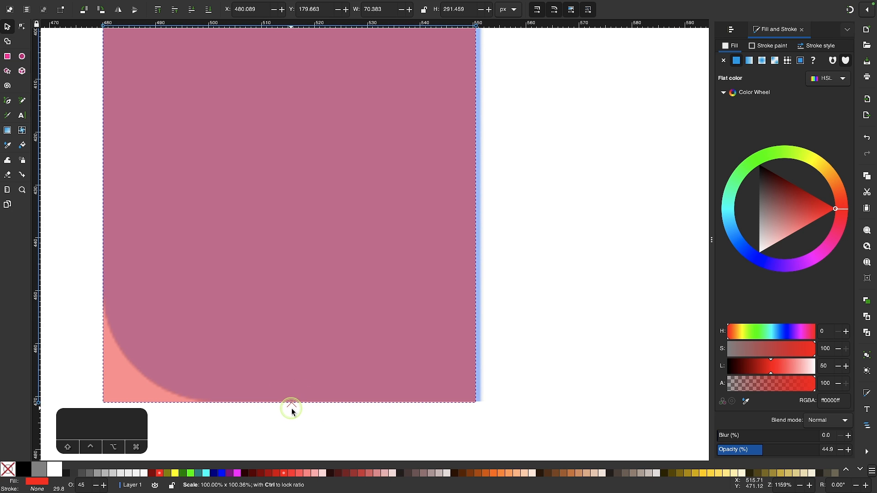
# Step: Align the red rectangle's right and left edges with the sides of the stem, for a width of about 71.4 px
pyautogui.scroll(10, 292, 411)
pyautogui.hscroll(3, 292, 410)
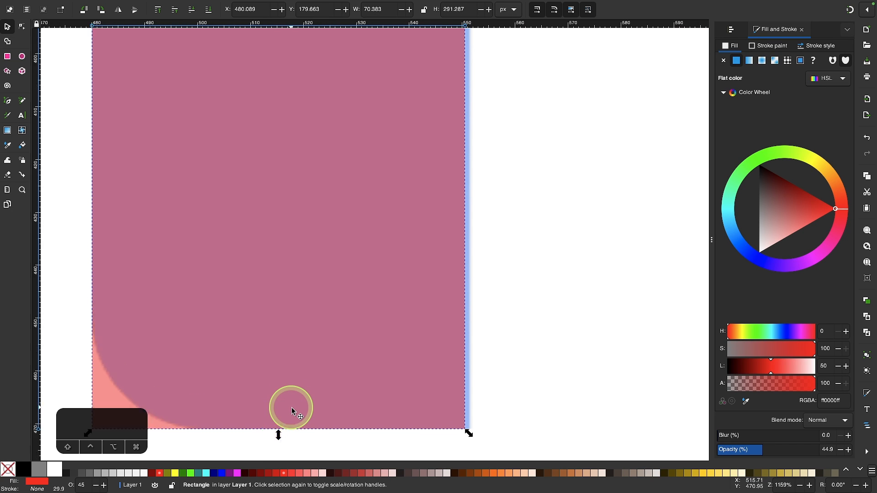
pyautogui.hscroll(-3, 333, 355)
pyautogui.scroll(9, 333, 355)
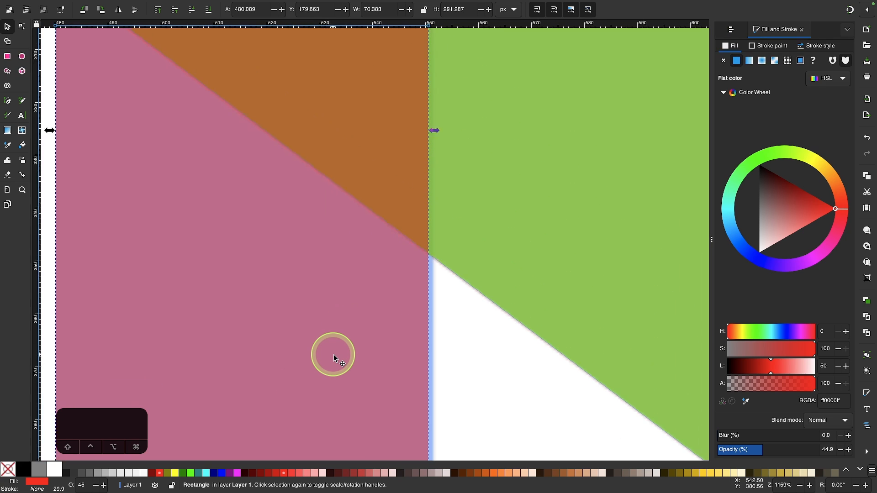
pyautogui.scroll(1, 480, 201)
pyautogui.scroll(3, 482, 202)
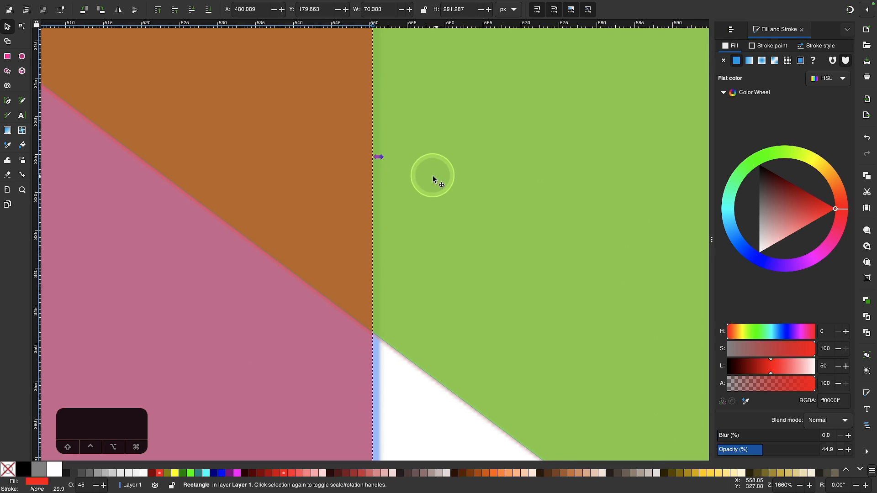
pyautogui.moveTo(378, 158); pyautogui.dragTo(384, 158)
pyautogui.scroll(-8, 384, 157)
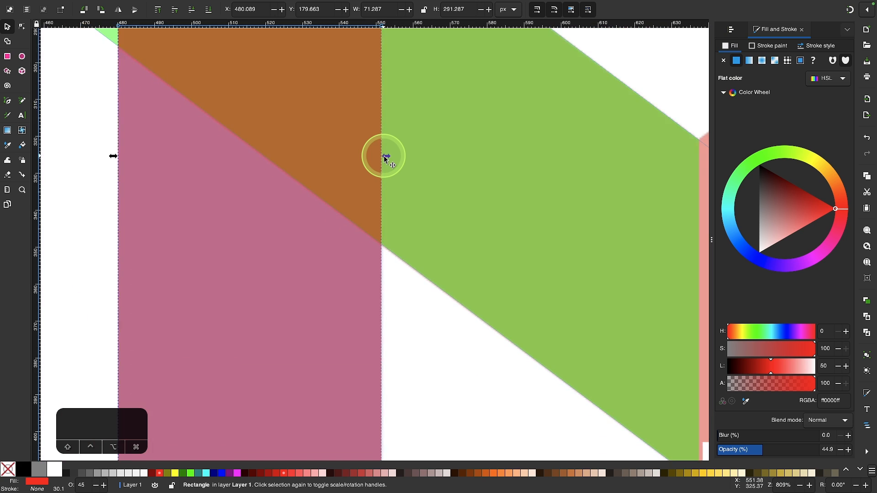
pyautogui.hscroll(-3, 384, 158)
pyautogui.scroll(10, 191, 185)
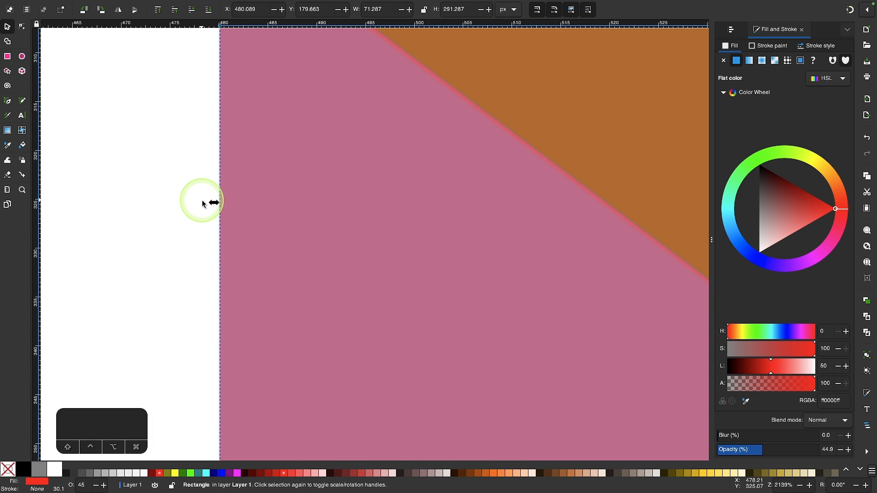
pyautogui.moveTo(213, 202); pyautogui.dragTo(212, 203)
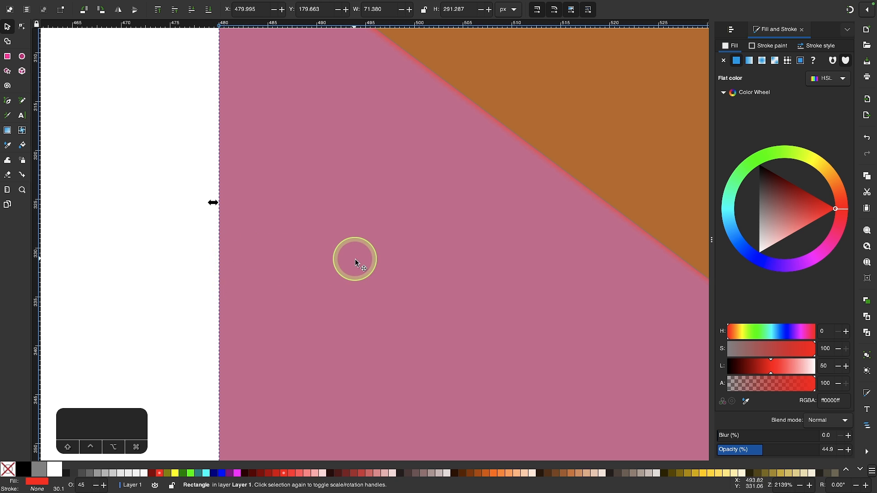
# Step: Select the green diagonal path and the red rectangle and split them into separate pieces with Fracture
pyautogui.scroll(-10, 355, 259)
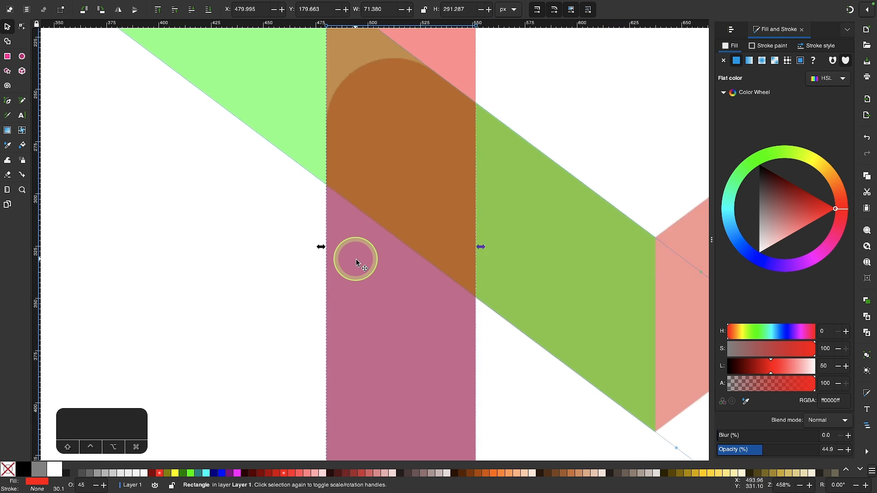
pyautogui.scroll(-3, 355, 258)
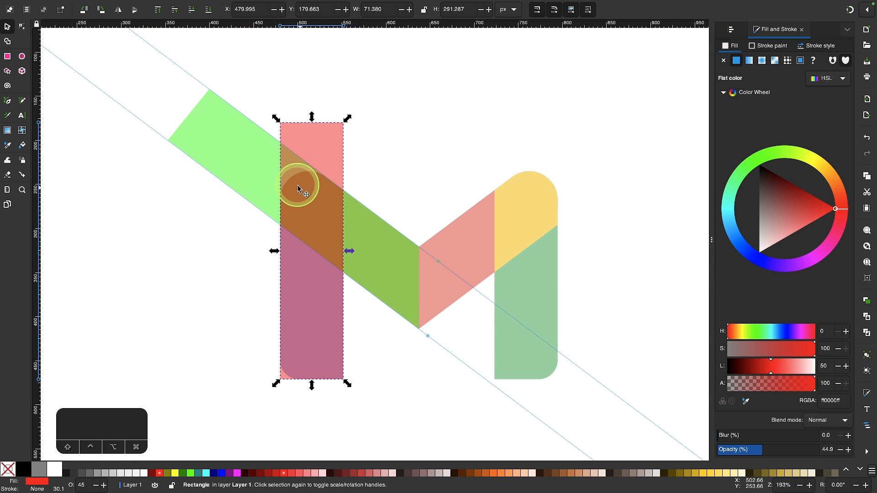
pyautogui.scroll(-2, 332, 196)
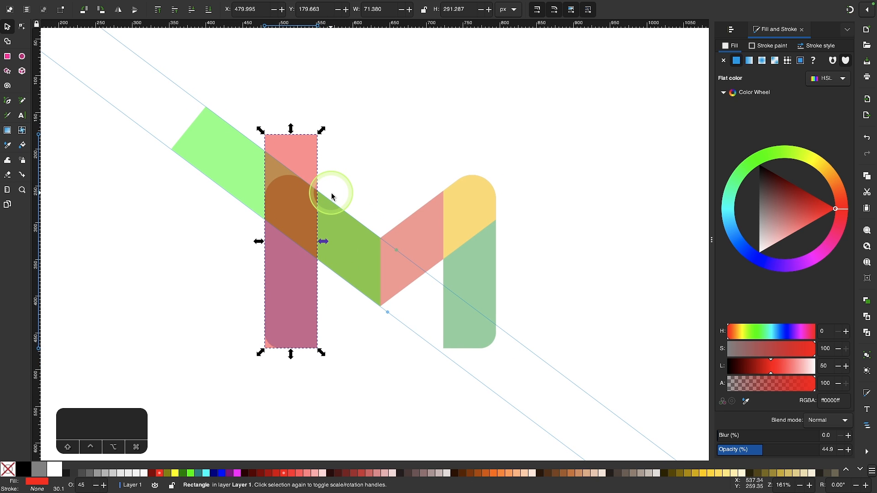
pyautogui.moveTo(412, 410); pyautogui.dragTo(150, 62)
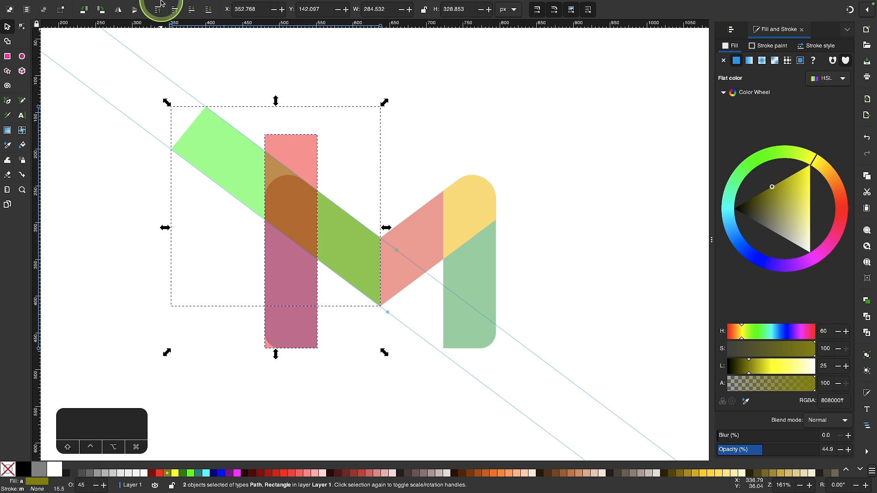
pyautogui.click(179, 5)
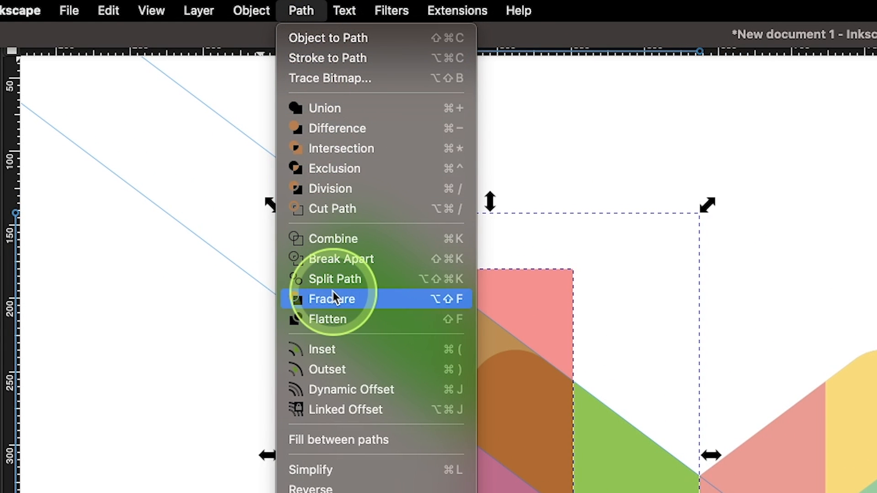
pyautogui.click(346, 305)
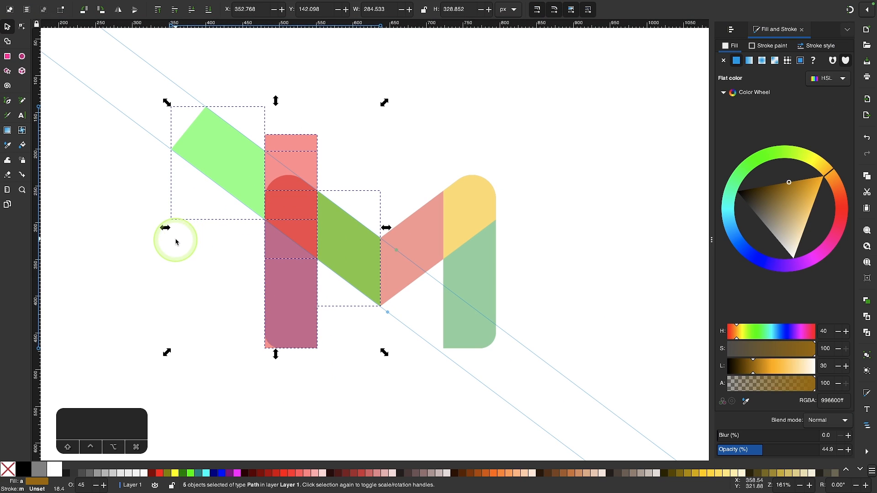
# Step: Delete the excess green piece outside the left stem and the excess red piece above the diagonal
pyautogui.click(176, 241)
pyautogui.click(240, 164)
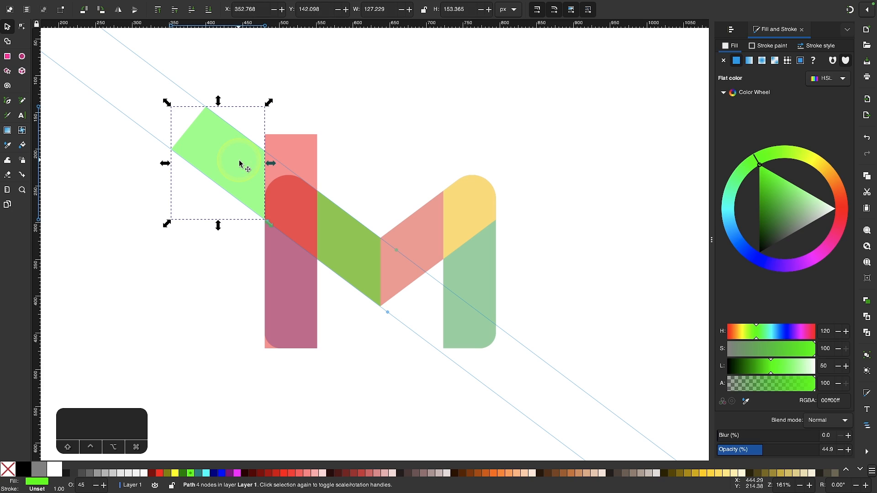
pyautogui.press('BackSpace')
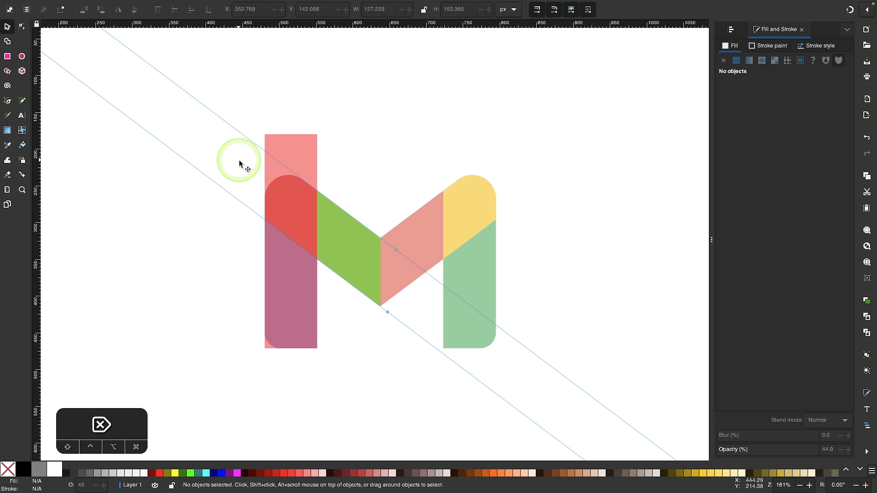
pyautogui.click(305, 154)
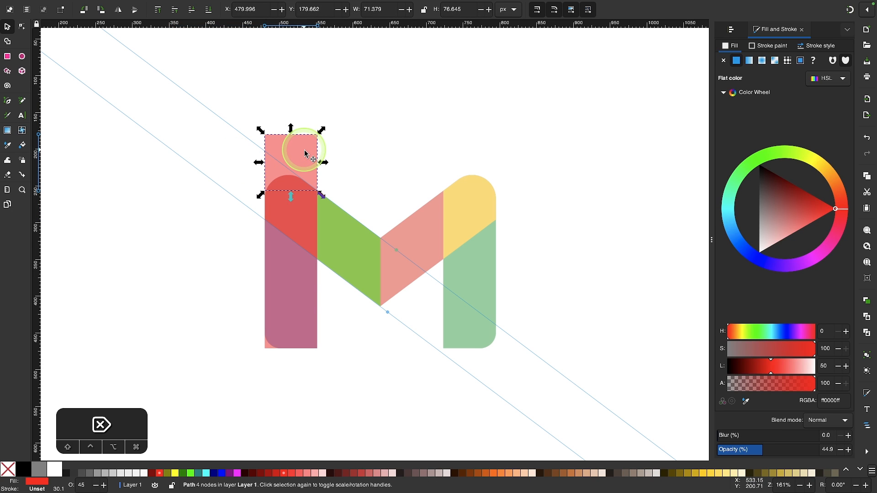
pyautogui.press('BackSpace')
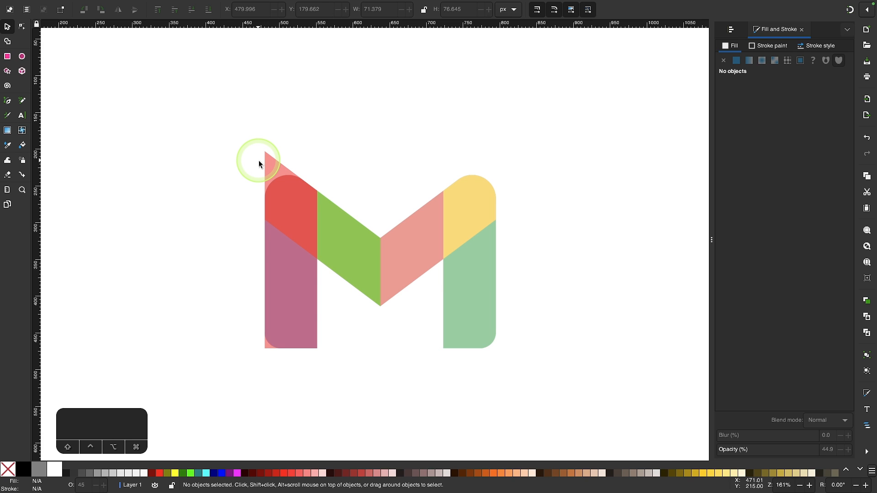
# Step: Select the remaining stem and diagonal pieces one by one to check how the shapes were divided
pyautogui.click(306, 195)
pyautogui.click(294, 300)
pyautogui.scroll(3, 295, 189)
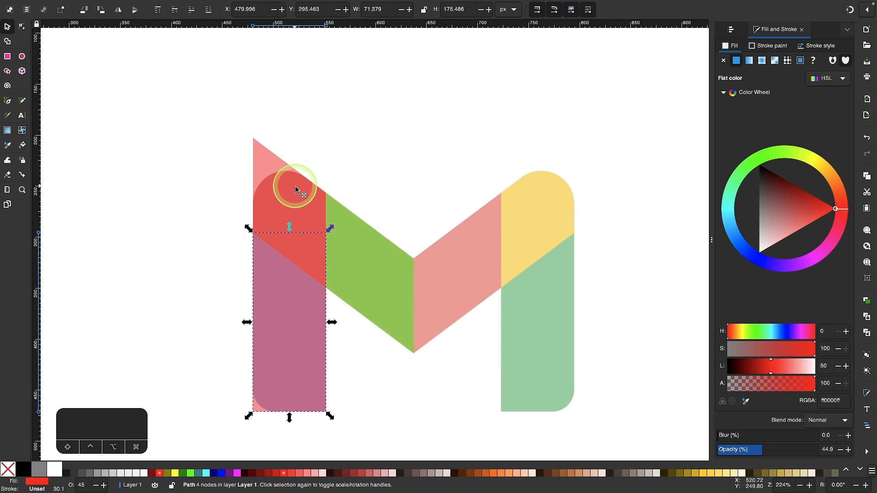
pyautogui.click(289, 195)
pyautogui.click(354, 233)
pyautogui.click(280, 285)
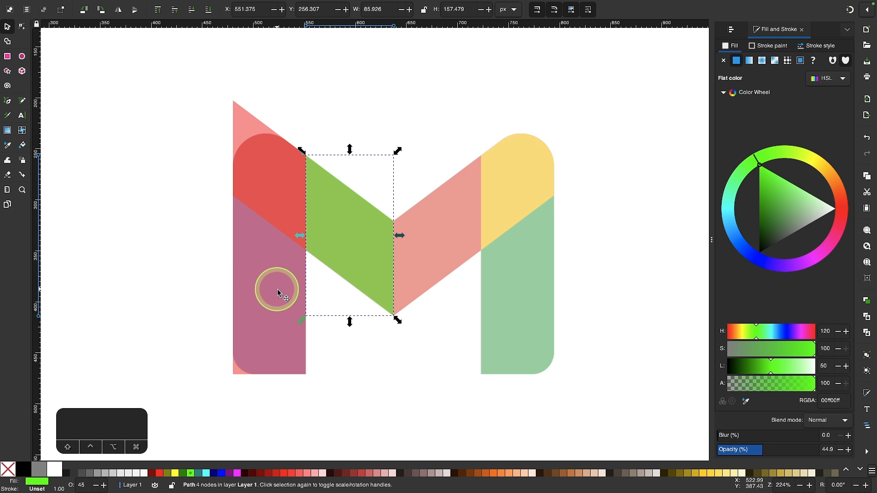
pyautogui.click(268, 157)
pyautogui.click(344, 235)
pyautogui.click(289, 268)
pyautogui.click(290, 238)
# Step: Round the upper stem piece's pointed outer corner to match the logo's curve with the corner handle and convert the result to a path
pyautogui.click(266, 167)
pyautogui.scroll(3, 265, 165)
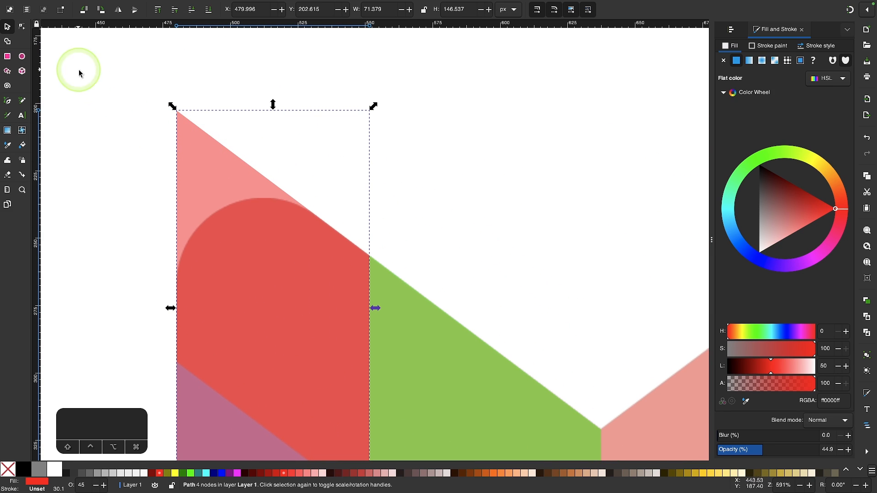
pyautogui.click(25, 28)
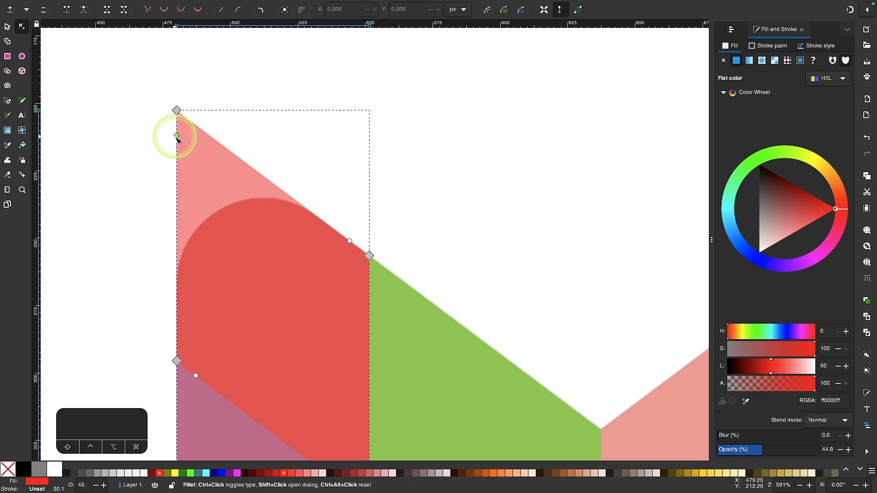
pyautogui.scroll(3, 177, 136)
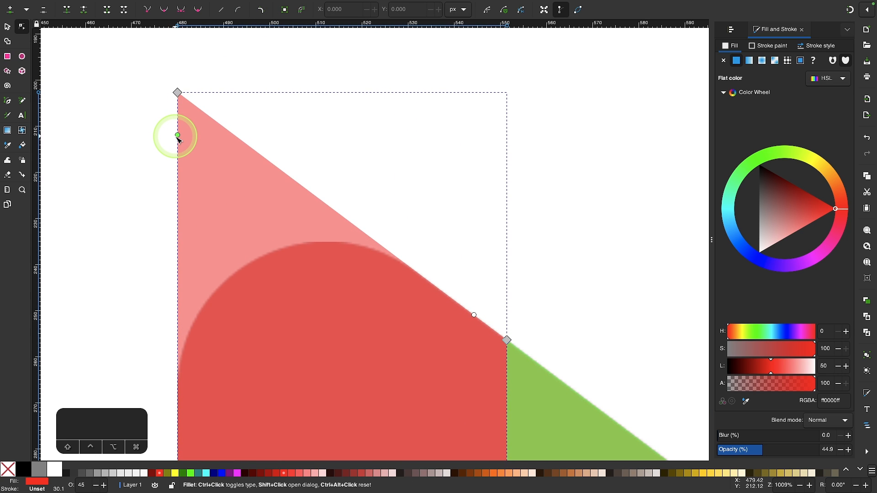
pyautogui.moveTo(178, 135); pyautogui.dragTo(191, 391)
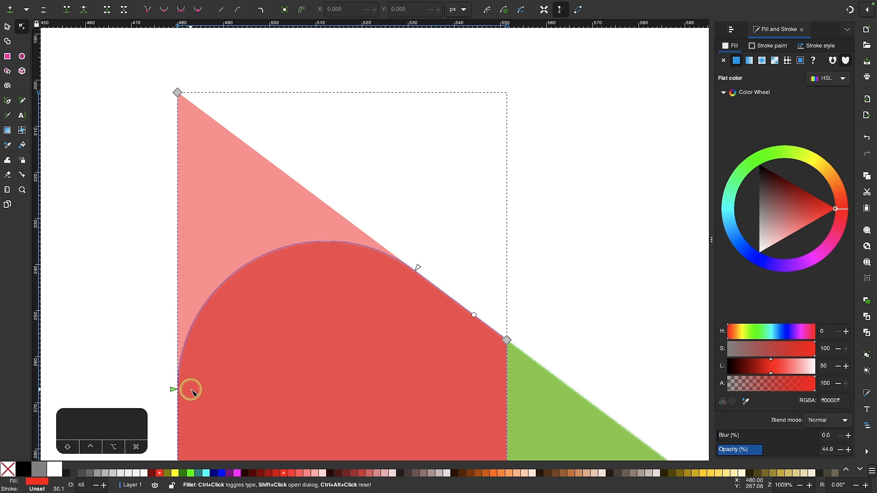
pyautogui.moveTo(192, 391); pyautogui.dragTo(192, 391)
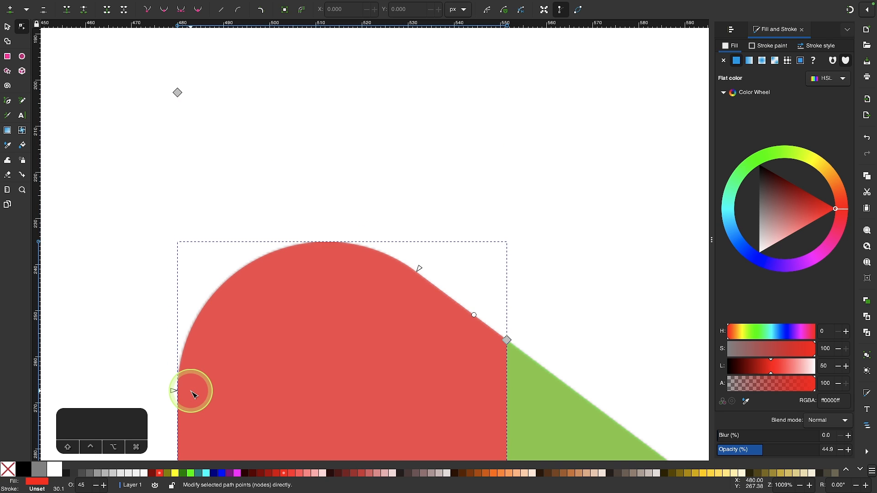
pyautogui.scroll(-5, 192, 392)
pyautogui.scroll(-2, 259, 321)
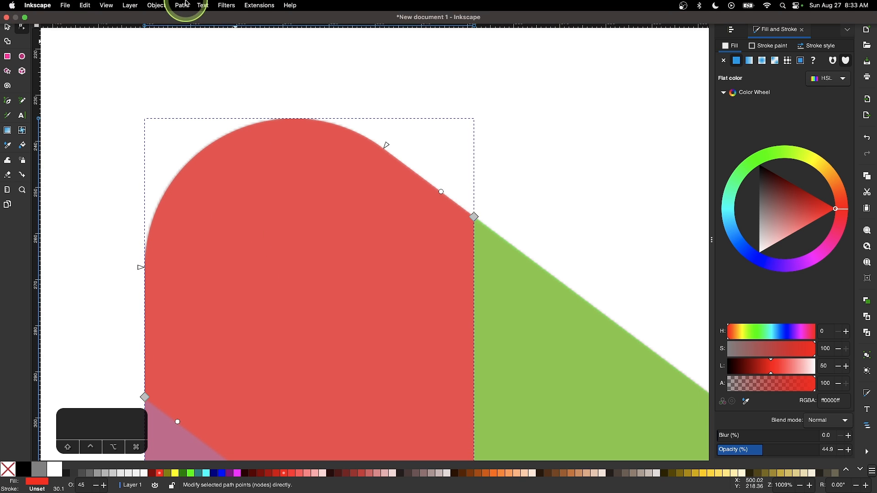
pyautogui.click(183, 7)
pyautogui.click(182, 18)
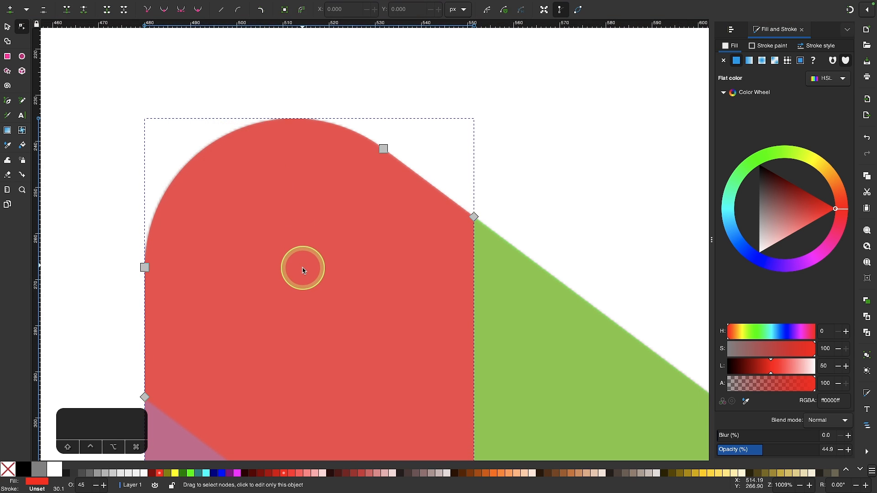
# Step: Round the lower stem piece's bottom-left corner with the Corners effect to match the logo and convert it to a path
pyautogui.scroll(-8, 301, 269)
pyautogui.scroll(-20, 301, 269)
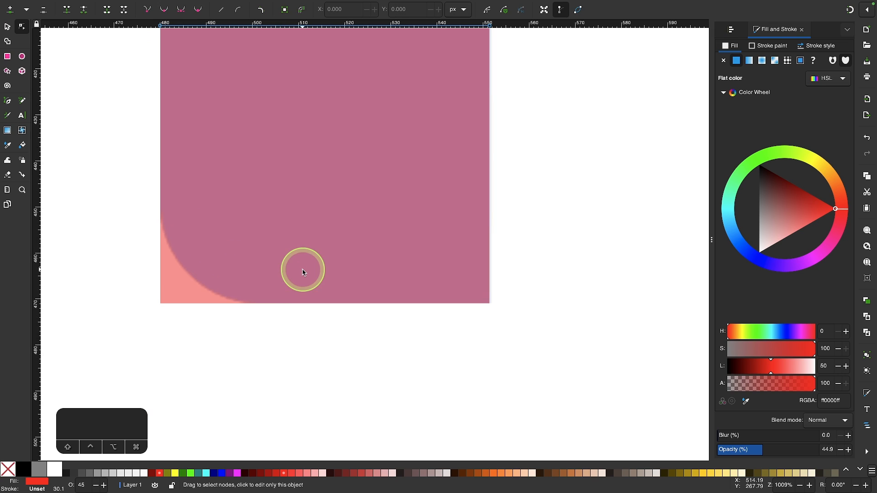
pyautogui.scroll(2, 284, 247)
pyautogui.hscroll(1, 284, 247)
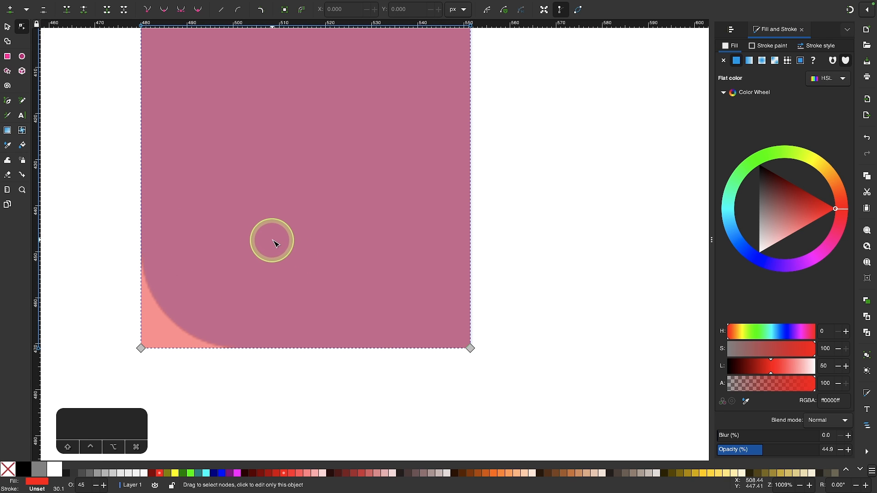
pyautogui.click(261, 10)
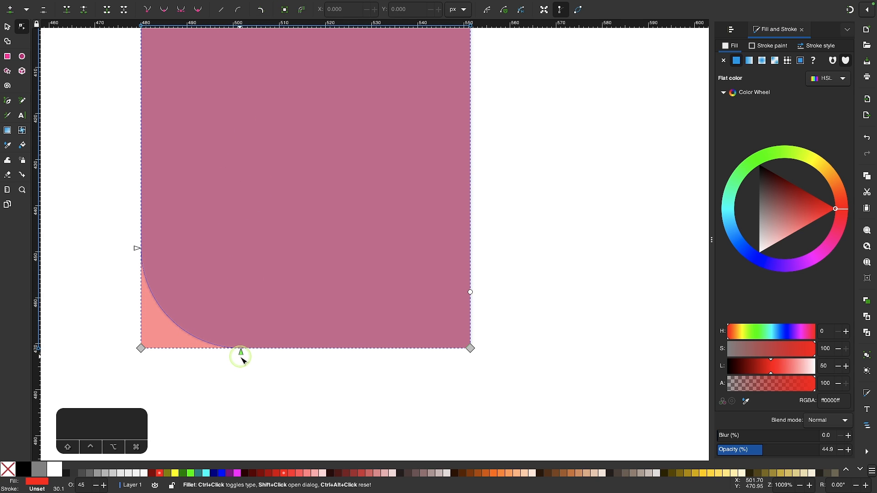
pyautogui.click(242, 358)
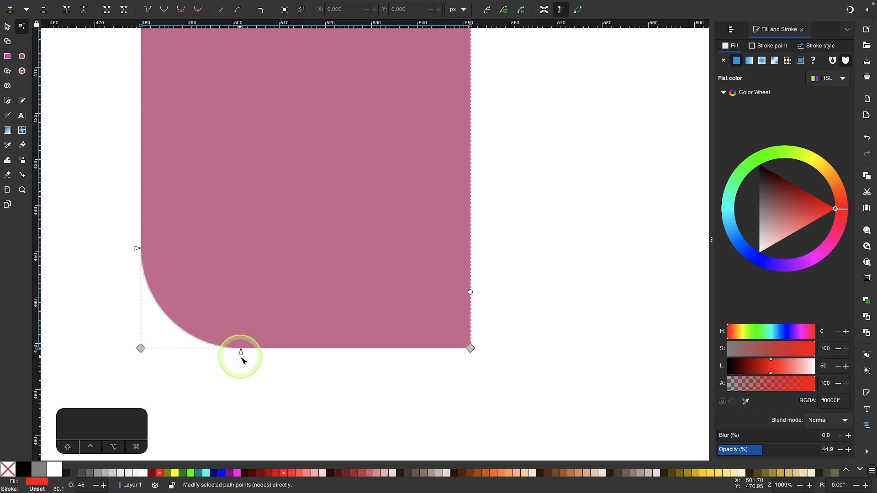
pyautogui.scroll(-3, 242, 360)
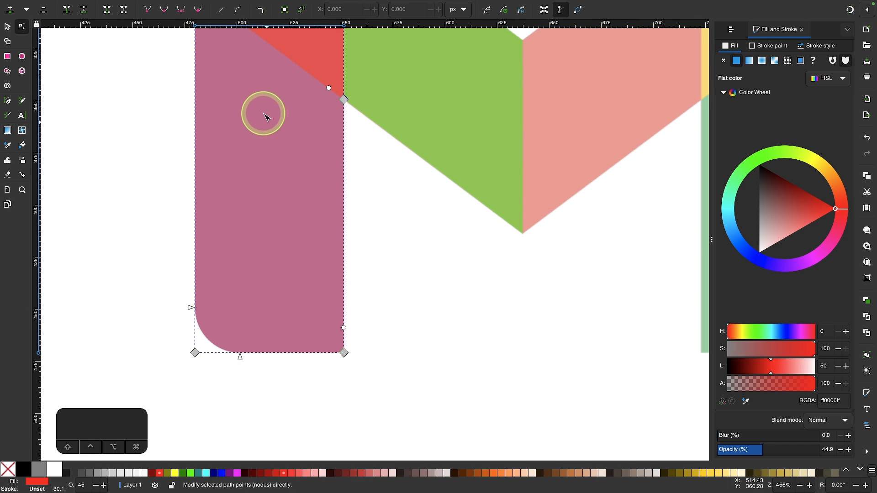
pyautogui.click(181, 5)
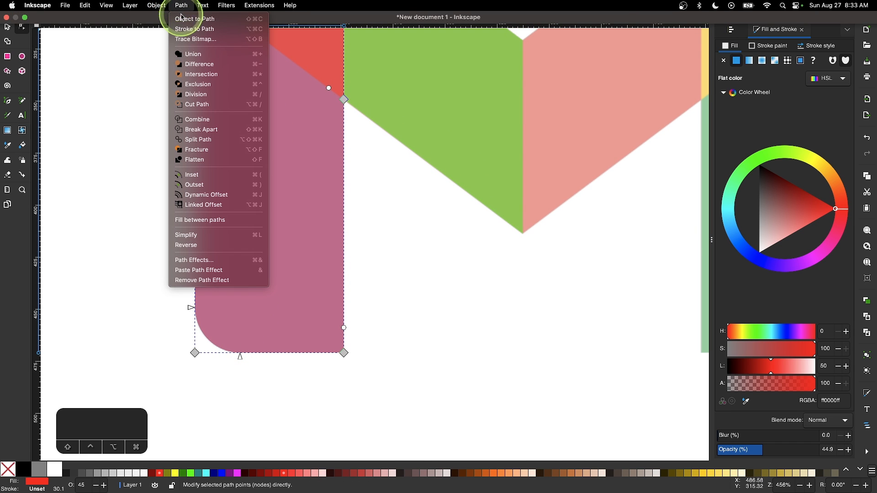
pyautogui.click(294, 267)
pyautogui.scroll(-3, 293, 266)
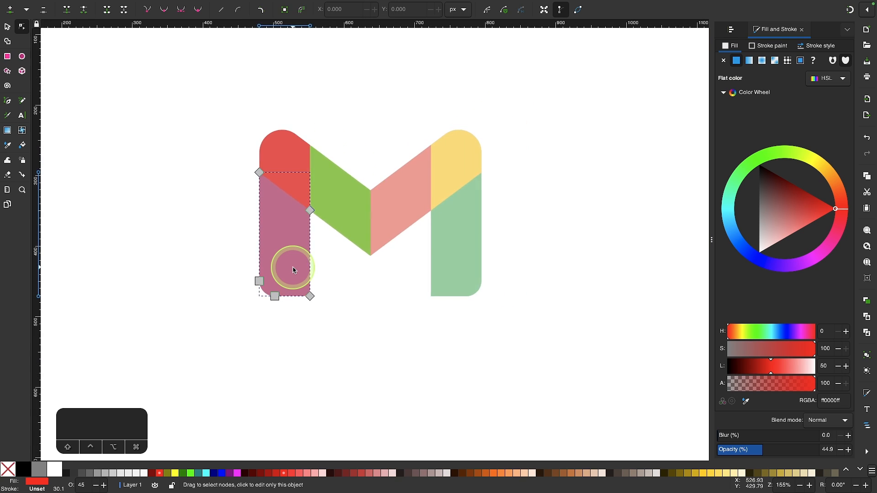
# Step: Move the three traced pieces to the right of the logo image and set their opacity to 100%
pyautogui.hscroll(3, 294, 269)
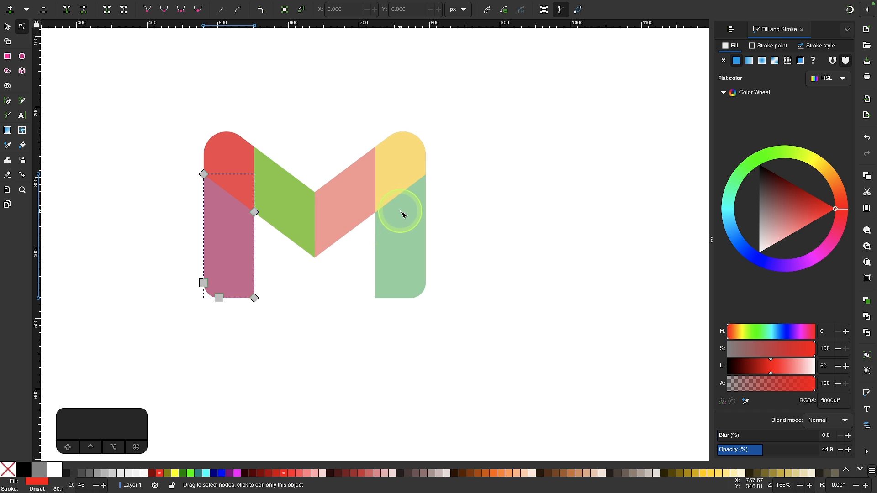
pyautogui.click(14, 30)
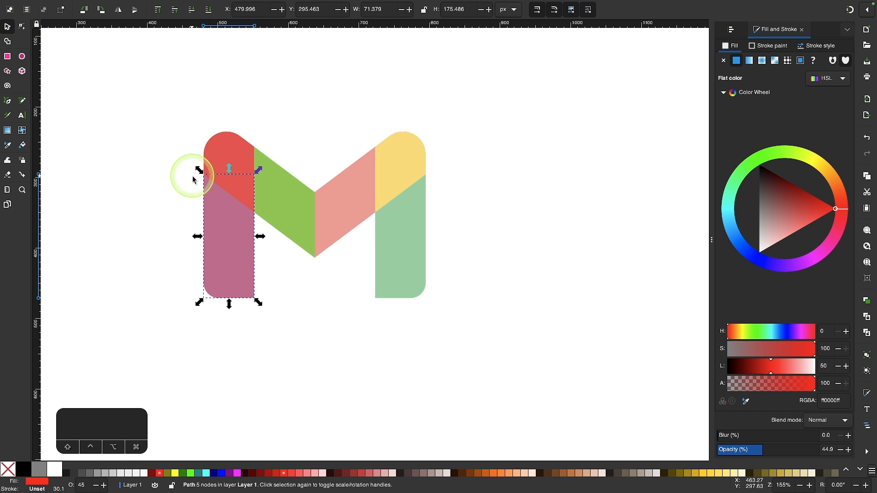
pyautogui.moveTo(148, 96); pyautogui.dragTo(335, 334)
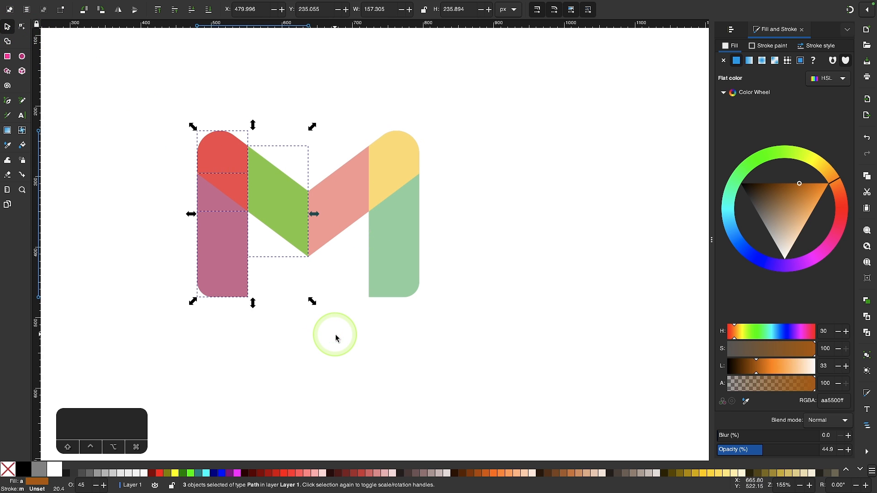
pyautogui.hscroll(3, 307, 309)
pyautogui.moveTo(181, 225); pyautogui.dragTo(483, 229)
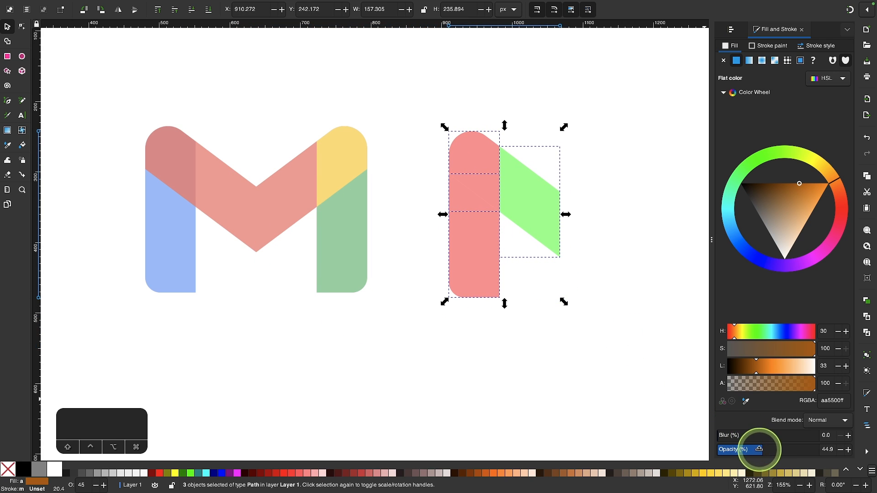
pyautogui.moveTo(761, 449); pyautogui.dragTo(843, 449)
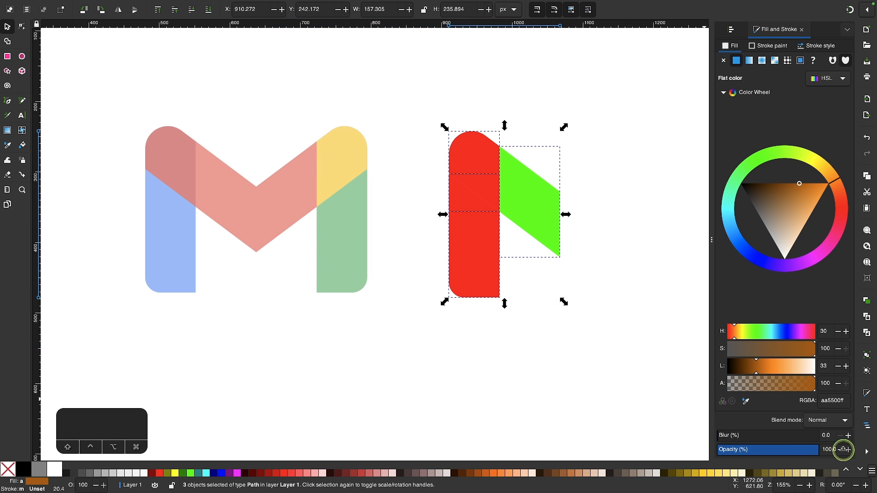
# Step: Set the logo image's opacity to 100% and arrange it and the three traced pieces side by side
pyautogui.click(329, 189)
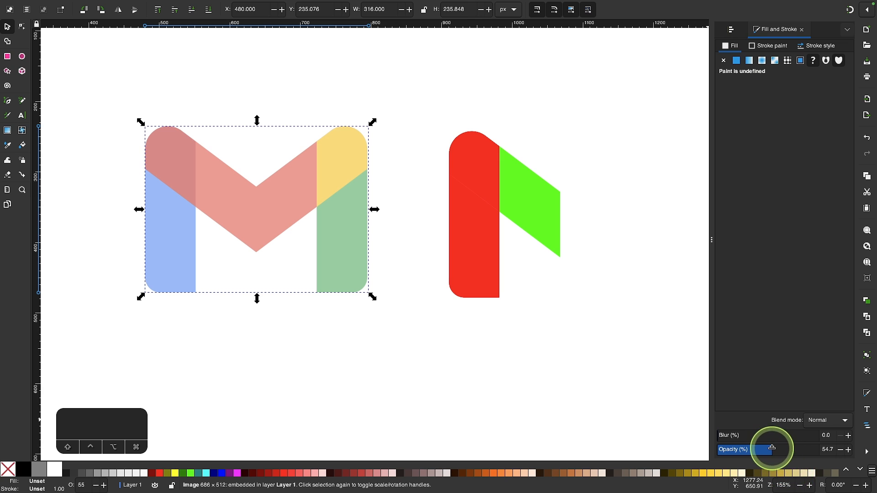
pyautogui.moveTo(771, 450); pyautogui.dragTo(822, 450)
pyautogui.hscroll(5, 397, 240)
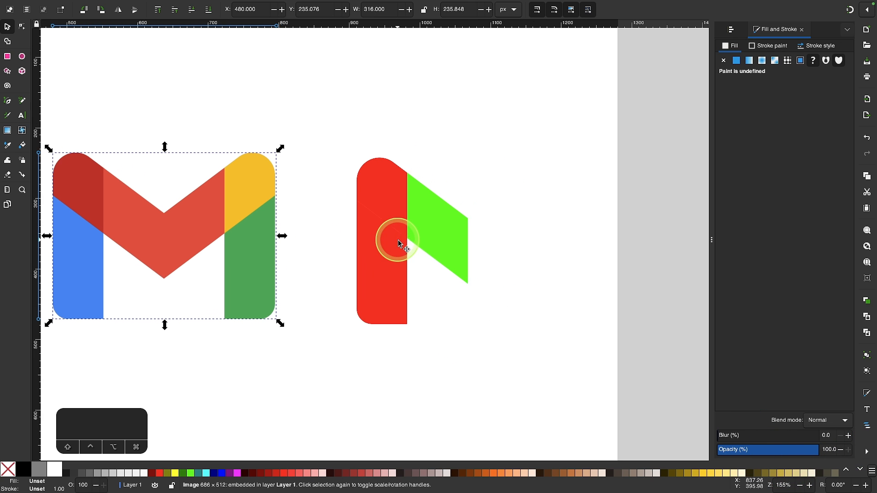
pyautogui.hscroll(-5, 484, 366)
pyautogui.moveTo(372, 267); pyautogui.dragTo(255, 265)
pyautogui.moveTo(449, 131); pyautogui.dragTo(597, 365)
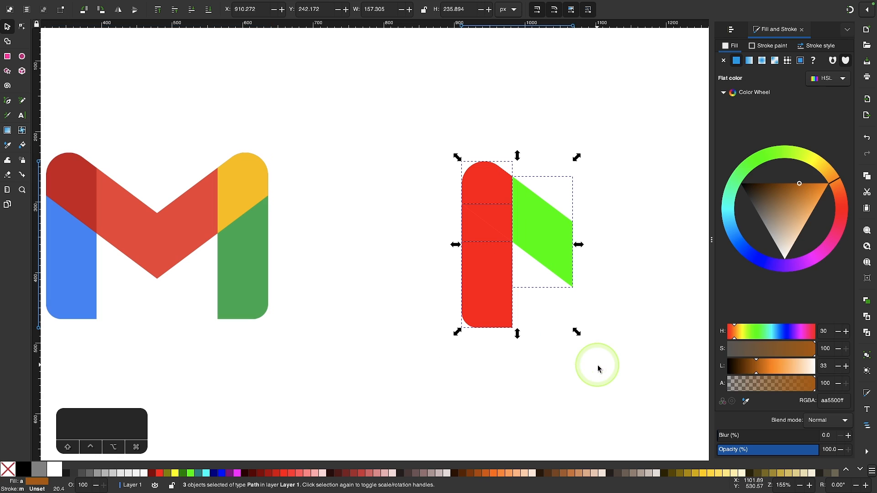
pyautogui.moveTo(553, 227); pyautogui.dragTo(473, 221)
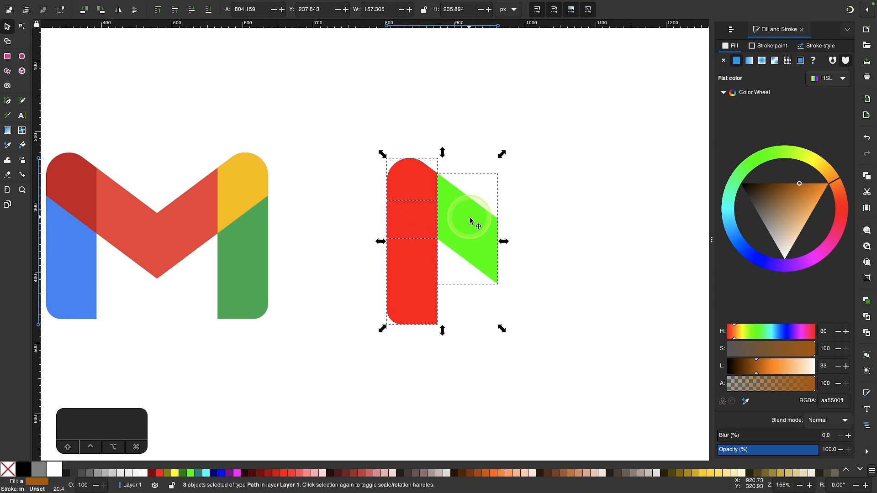
# Step: Duplicate the traced half, flip the copy horizontally and snap it against the original to complete the M
pyautogui.rightClick(450, 215)
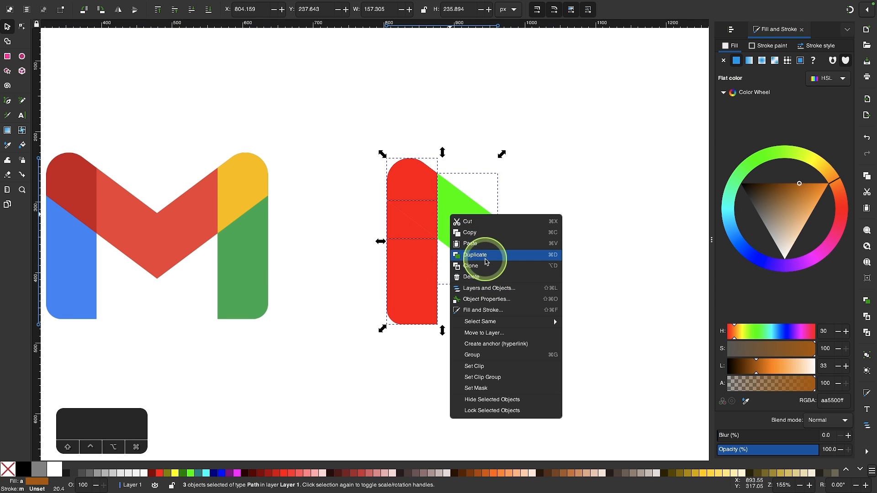
pyautogui.click(487, 262)
pyautogui.moveTo(453, 227); pyautogui.dragTo(602, 232)
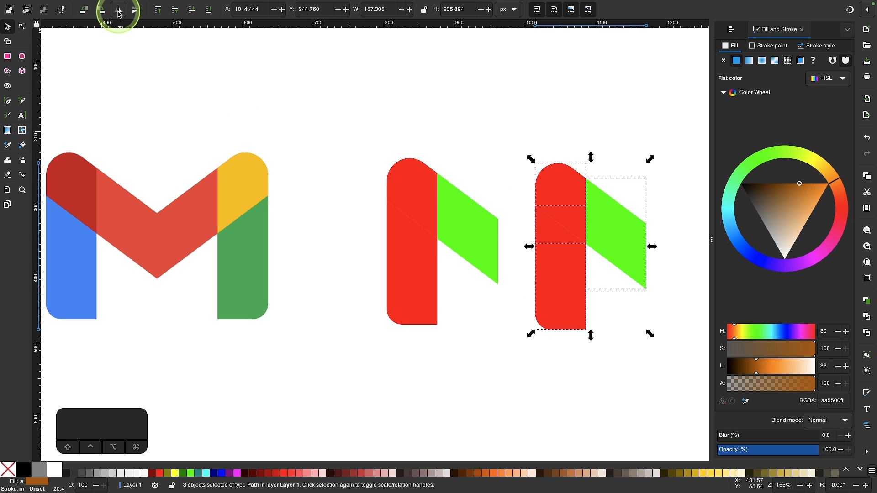
pyautogui.press('h')
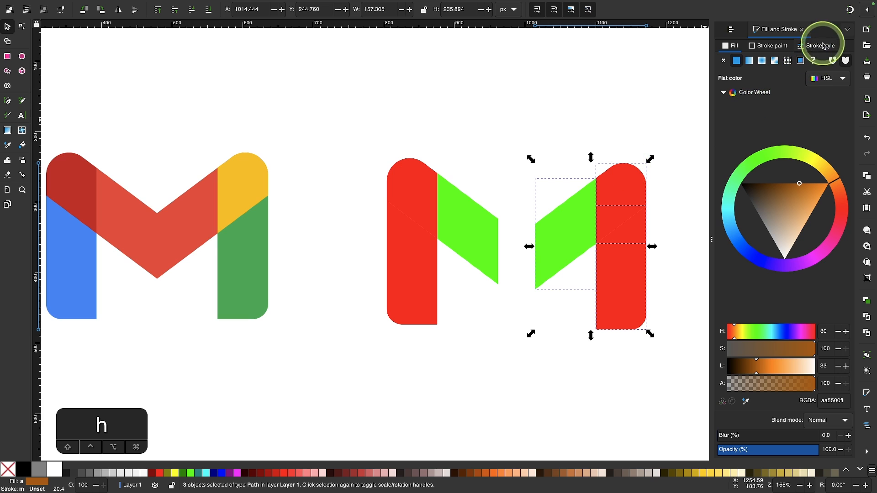
pyautogui.moveTo(555, 231); pyautogui.dragTo(520, 226)
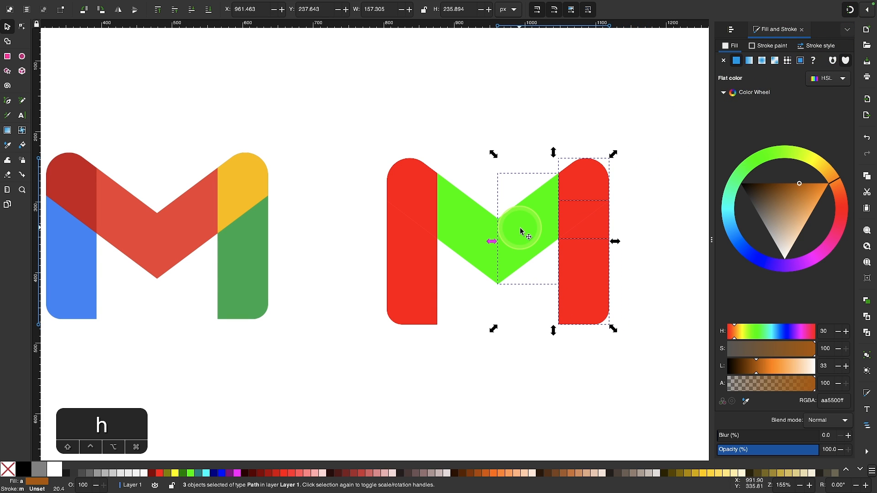
pyautogui.click(485, 350)
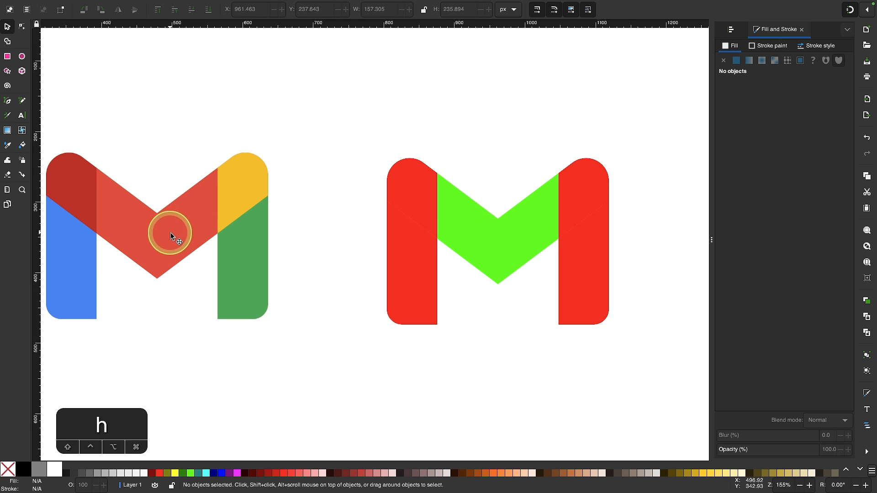
# Step: Unite the two green halves of the traced M's middle chevron into a single path
pyautogui.click(484, 234)
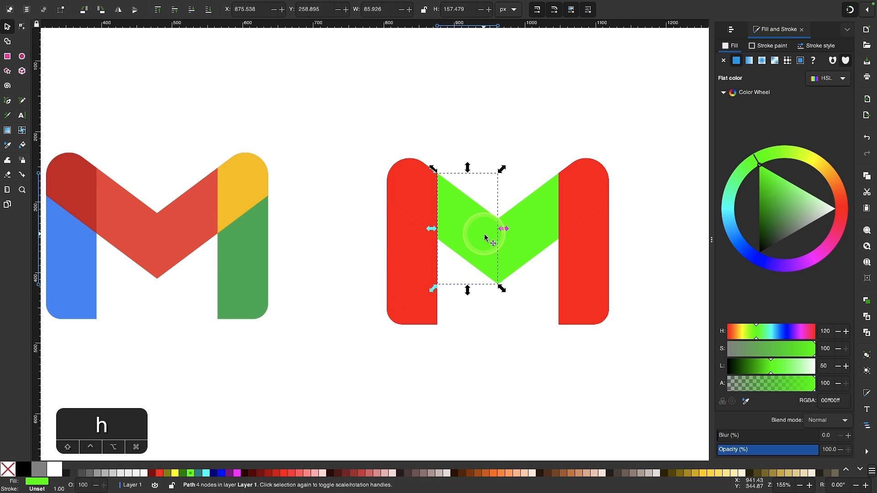
pyautogui.keyDown('shift'); pyautogui.click(541, 234); pyautogui.keyUp('shift')
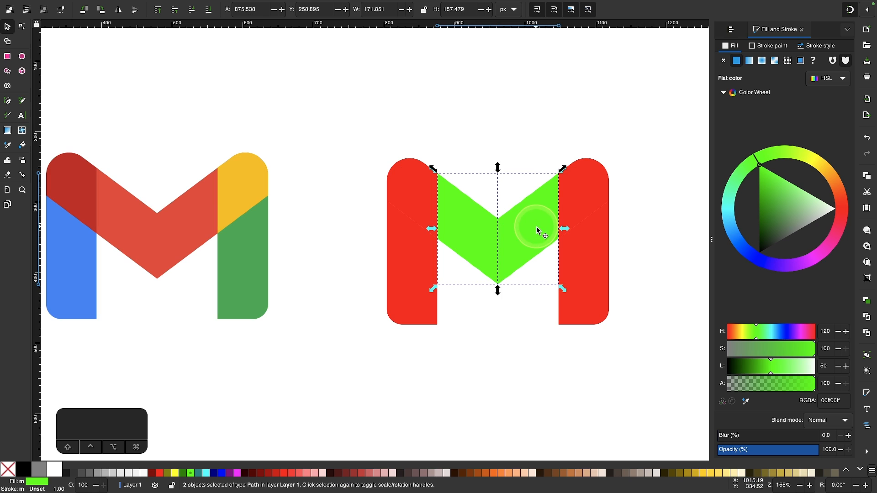
pyautogui.click(178, 4)
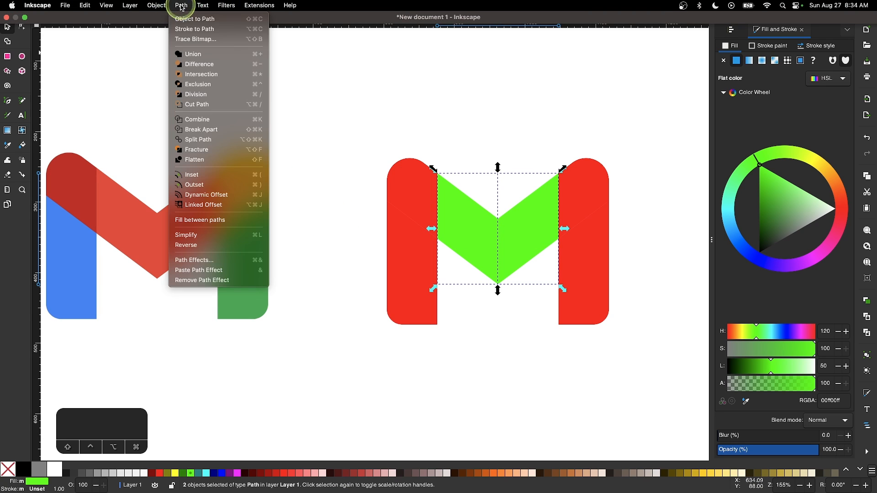
pyautogui.click(188, 59)
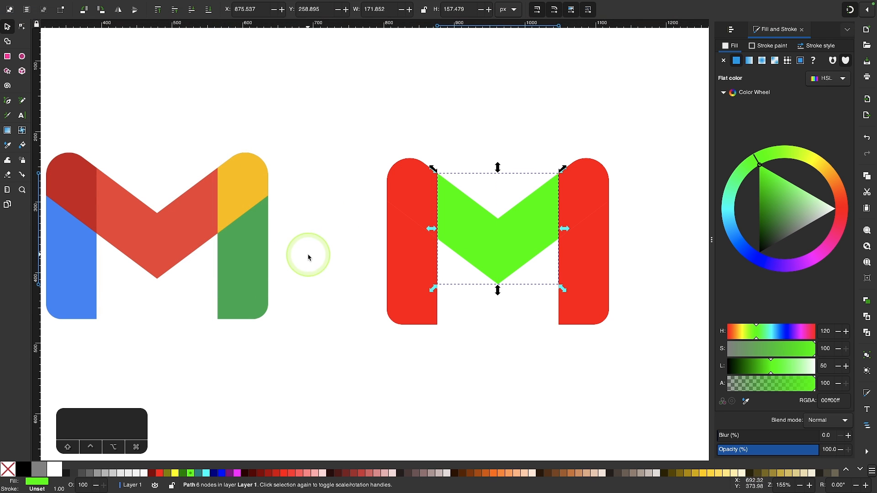
pyautogui.click(319, 265)
pyautogui.click(424, 252)
pyautogui.click(418, 198)
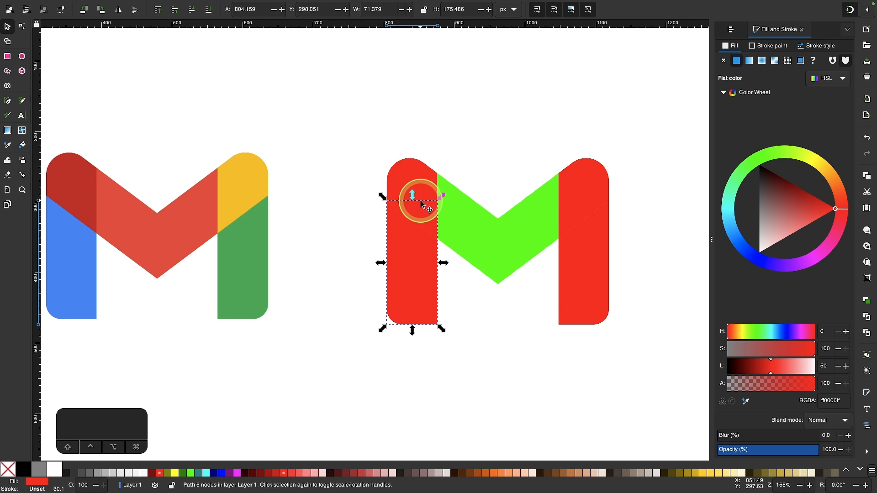
pyautogui.click(460, 228)
pyautogui.click(580, 199)
pyautogui.click(590, 284)
pyautogui.hscroll(-3, 442, 275)
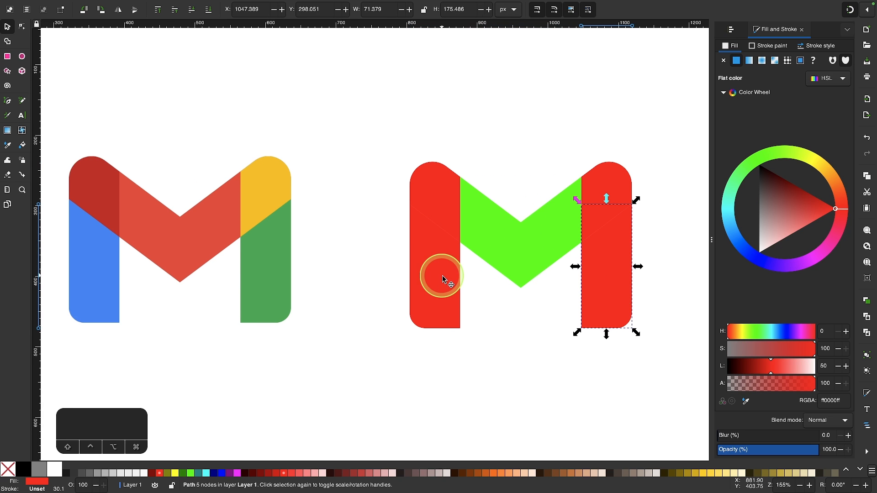
# Step: Fill the upper piece of the traced M's left stem with the dark red (c5221f) sampled from the logo image
pyautogui.click(455, 189)
pyautogui.hscroll(-1, 445, 188)
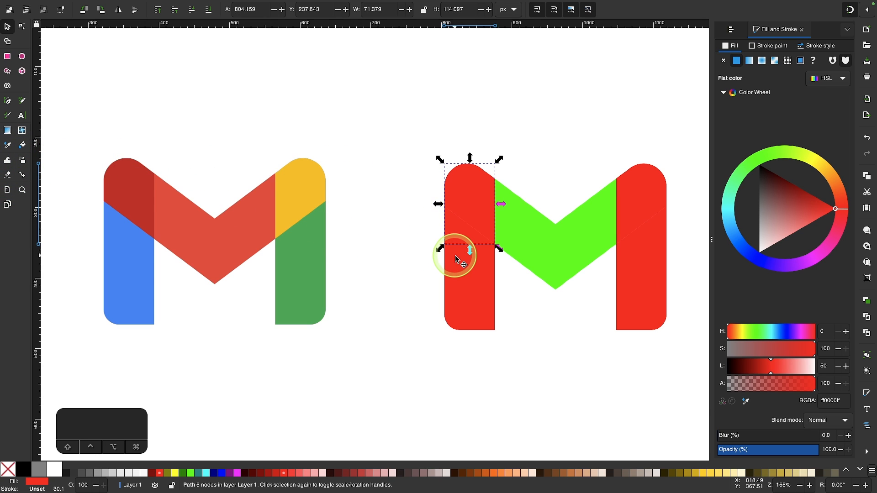
pyautogui.press('d')
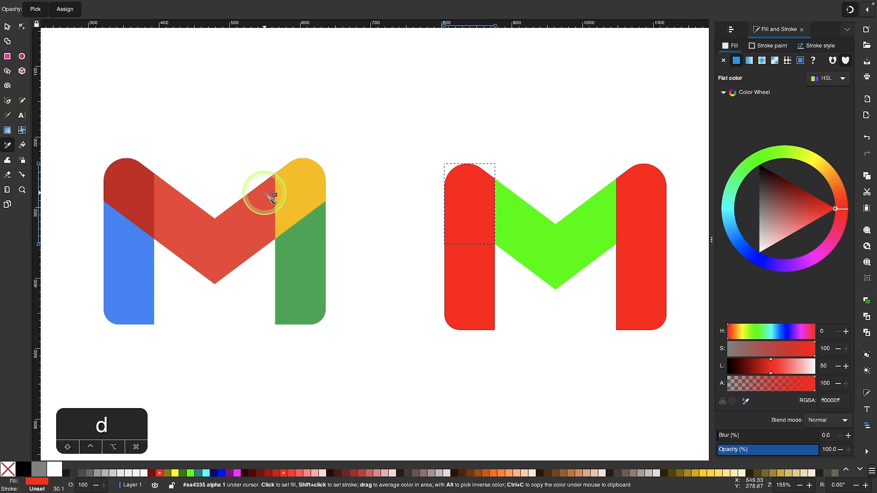
pyautogui.click(134, 185)
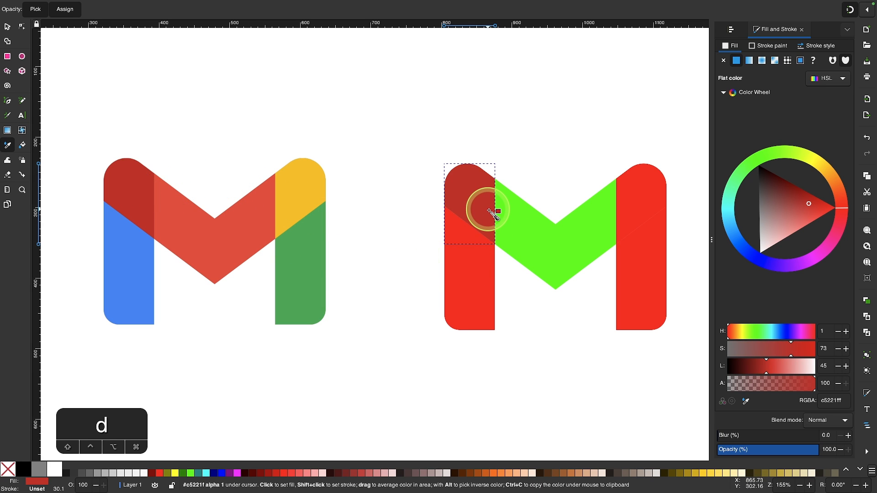
pyautogui.press('s')
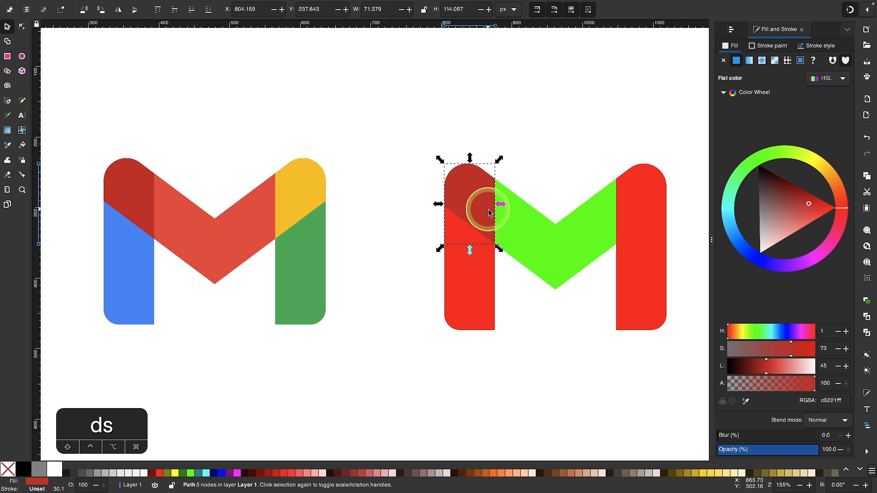
# Step: Fill the lower piece of the traced M's left stem with the blue (4285f4) sampled from the logo image
pyautogui.click(467, 285)
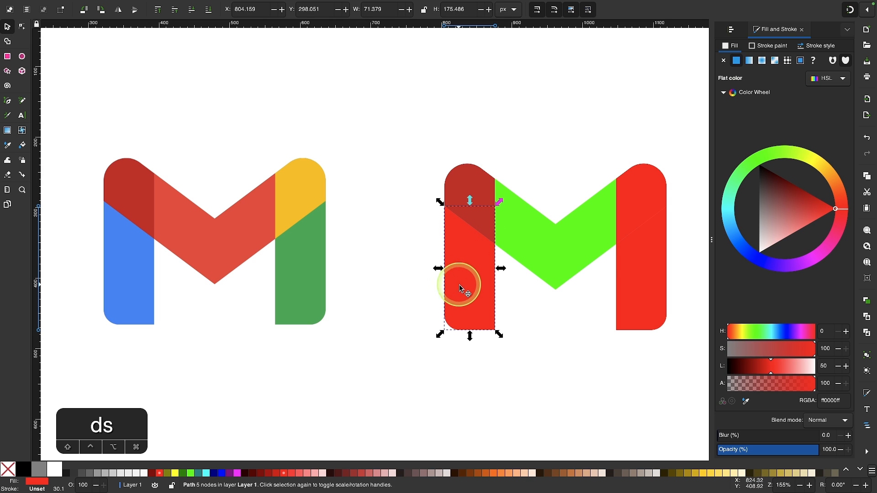
pyautogui.press('d')
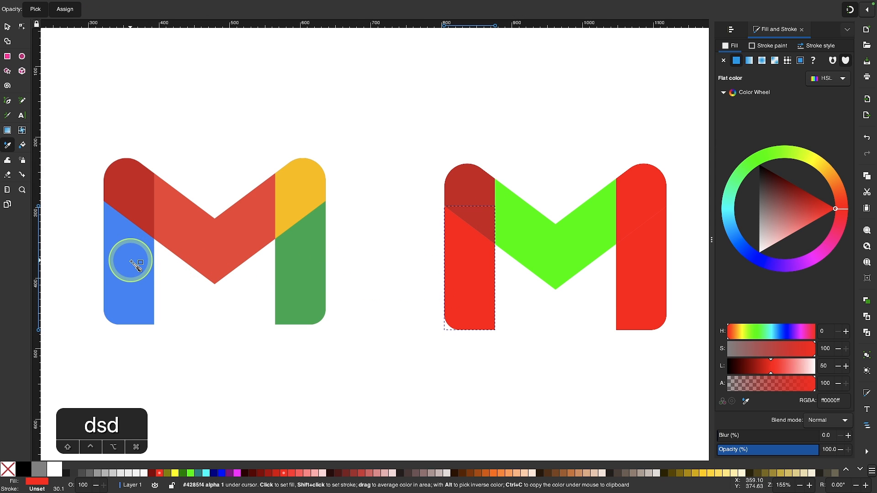
pyautogui.click(131, 258)
pyautogui.press('s')
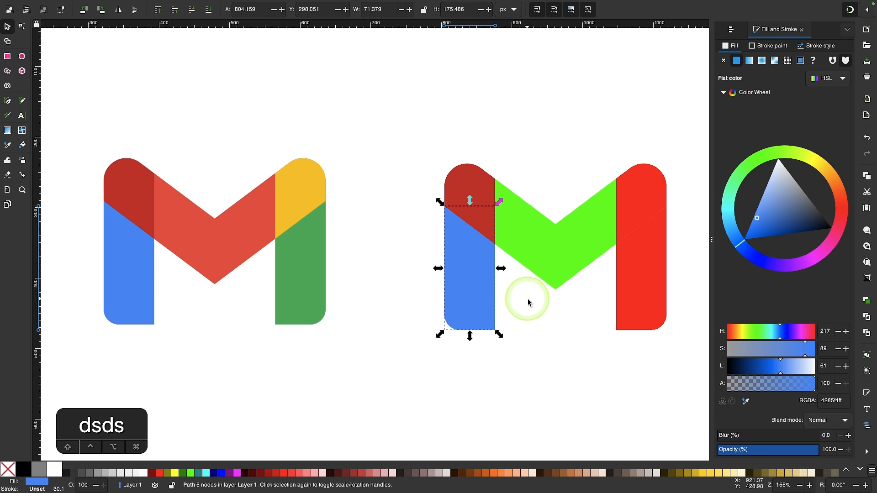
# Step: Fill the united middle chevron with the light red (ea4335) sampled from the logo image
pyautogui.click(529, 241)
pyautogui.press('d')
pyautogui.click(194, 233)
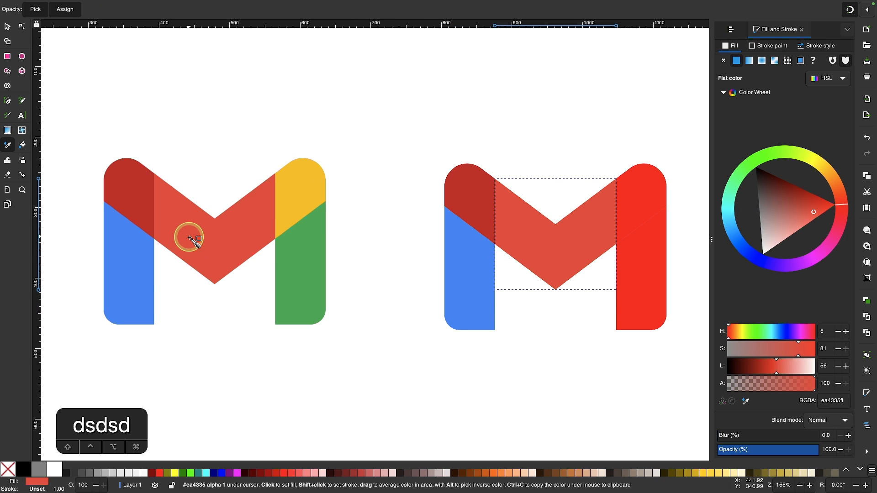
pyautogui.press('s')
# Step: Fill the upper piece of the traced M's right stem with the yellow (fbbc04) sampled from the logo image
pyautogui.click(655, 195)
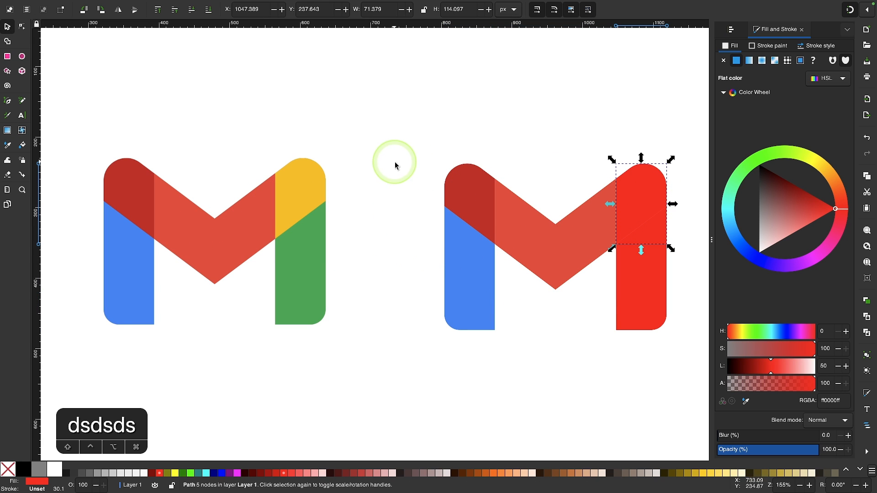
pyautogui.press('s')
pyautogui.press('d')
pyautogui.click(305, 194)
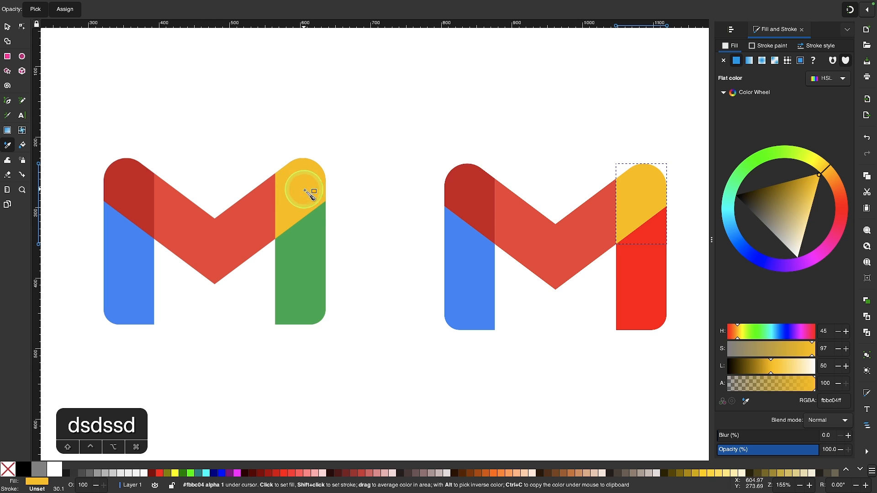
pyautogui.press('s')
# Step: Fill the lower piece of the traced M's right stem with the green (34a853) sampled from the logo image and deselect it
pyautogui.click(648, 275)
pyautogui.press('d')
pyautogui.click(313, 248)
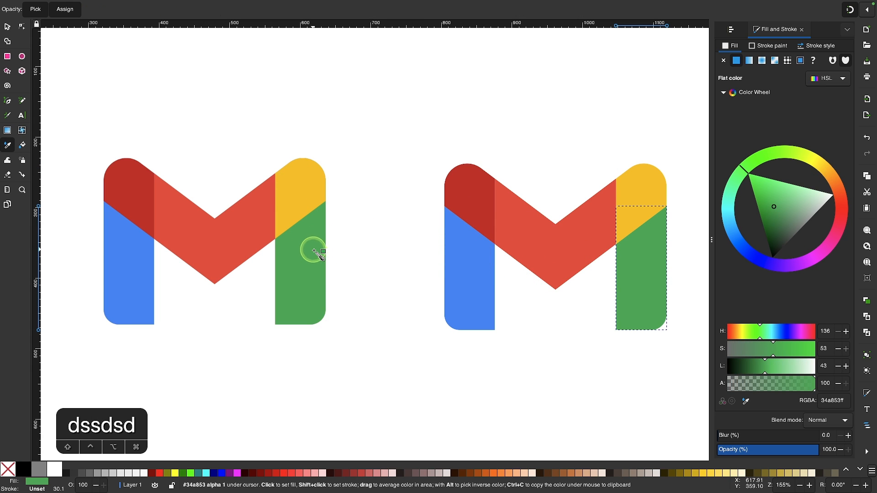
pyautogui.press('s')
pyautogui.scroll(-1, 314, 249)
pyautogui.click(381, 337)
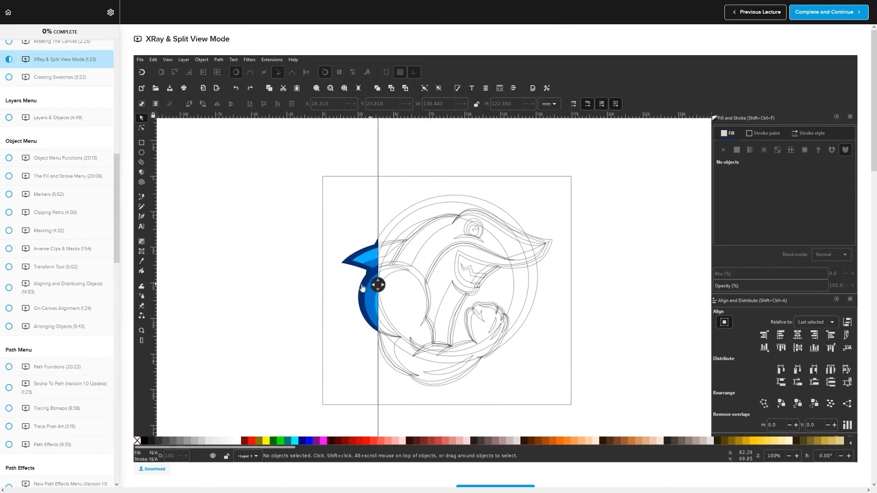
pyautogui.moveTo(363, 288)
pyautogui.mouseDown()
pyautogui.moveTo(459, 285)
pyautogui.moveTo(373, 281)
pyautogui.mouseUp()
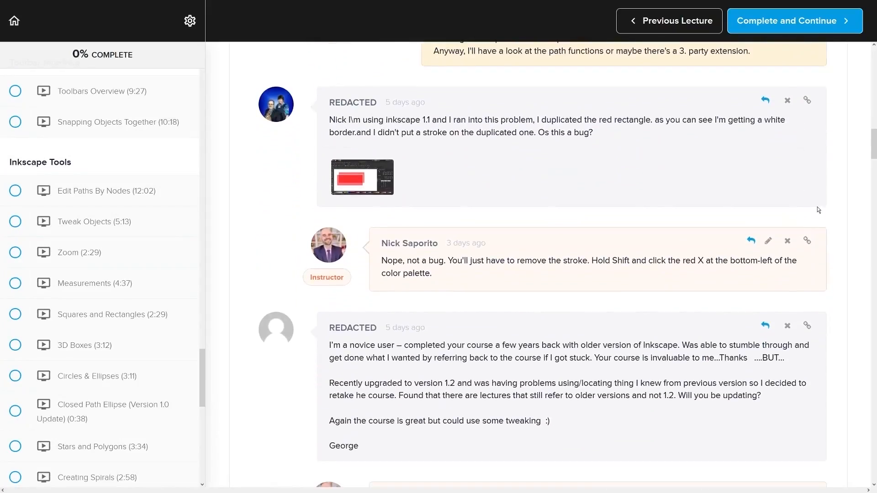
pyautogui.scroll(-10, 818, 209)
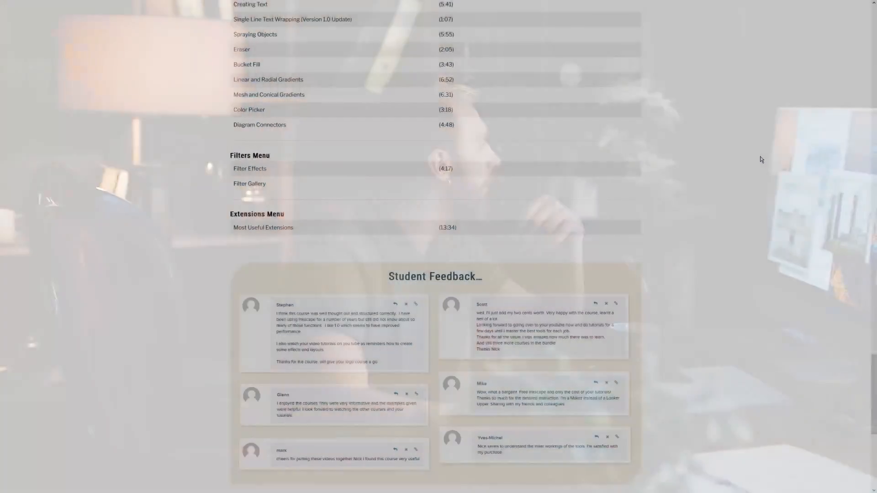
pyautogui.scroll(-6, 762, 162)
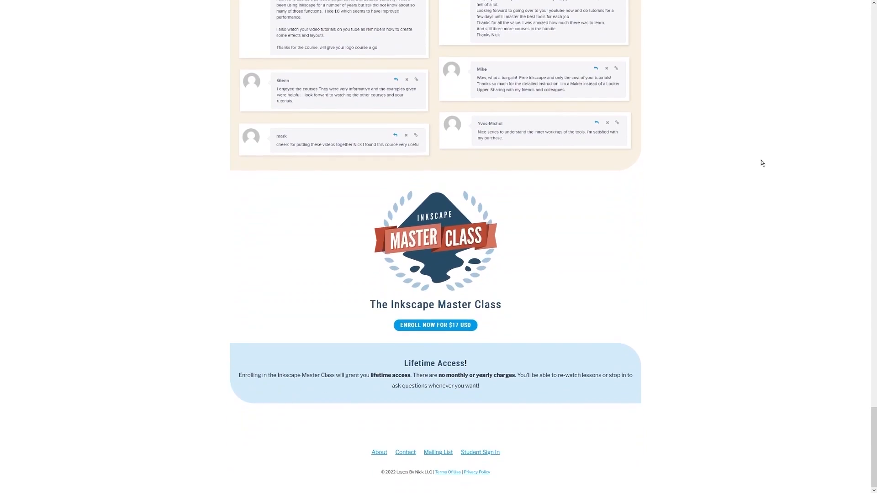
pyautogui.moveTo(473, 328); pyautogui.dragTo(420, 328)
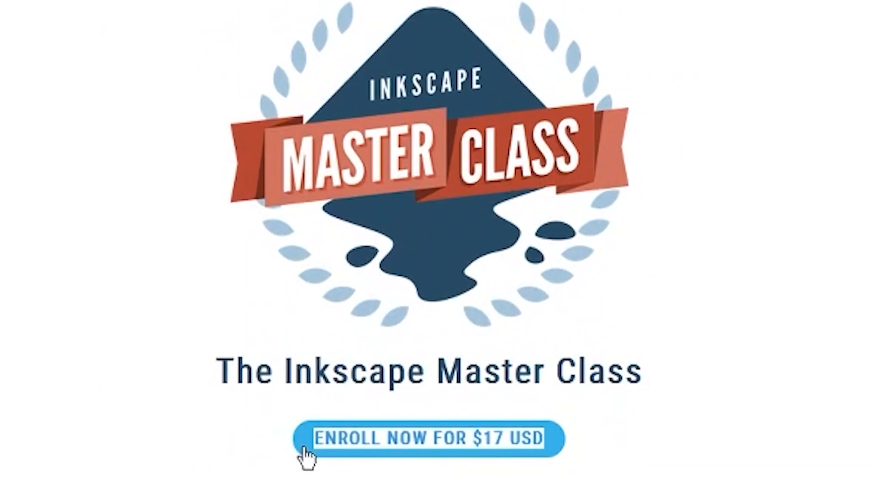